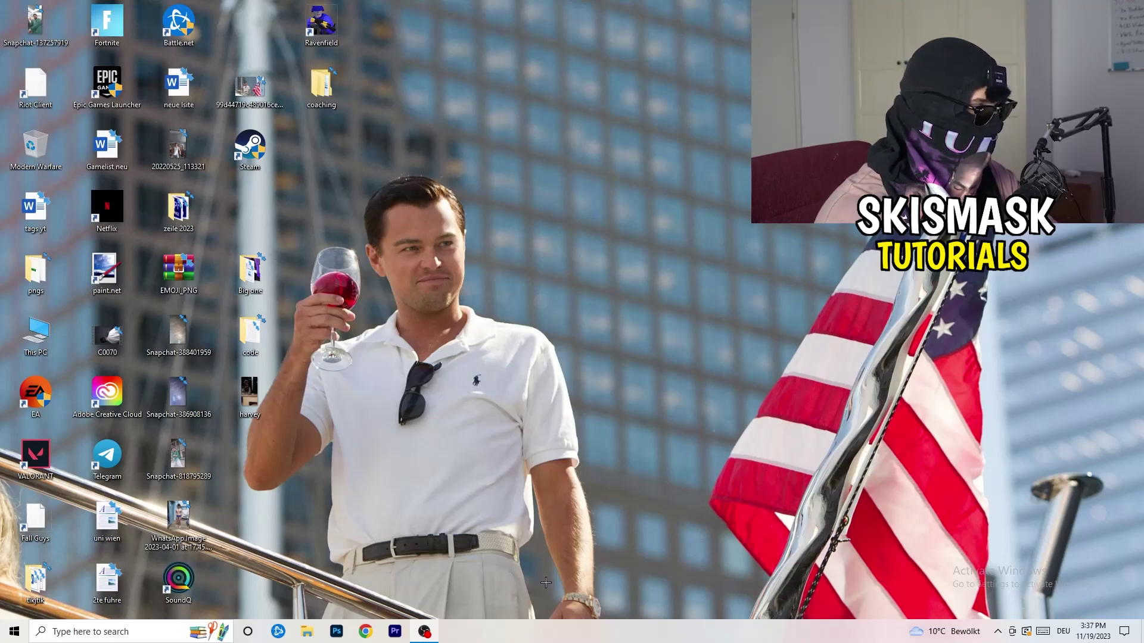
# Step: Open Task Manager and inspect the available actions for the Antimalware Service Executable background process without ending it
pyautogui.rightClick(562, 631)
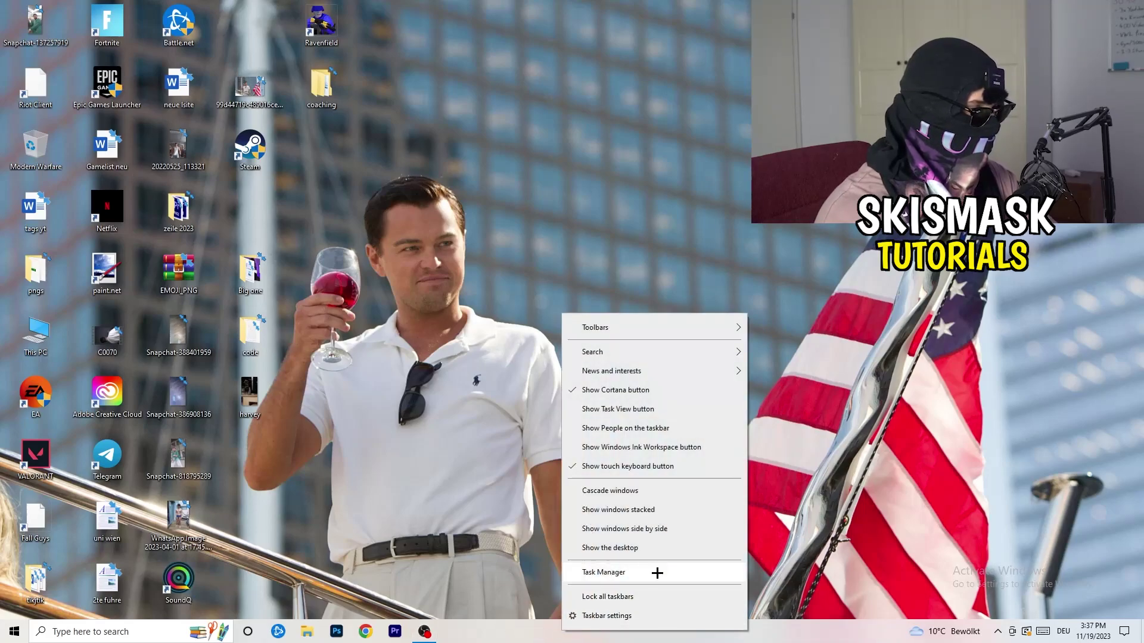
pyautogui.click(607, 572)
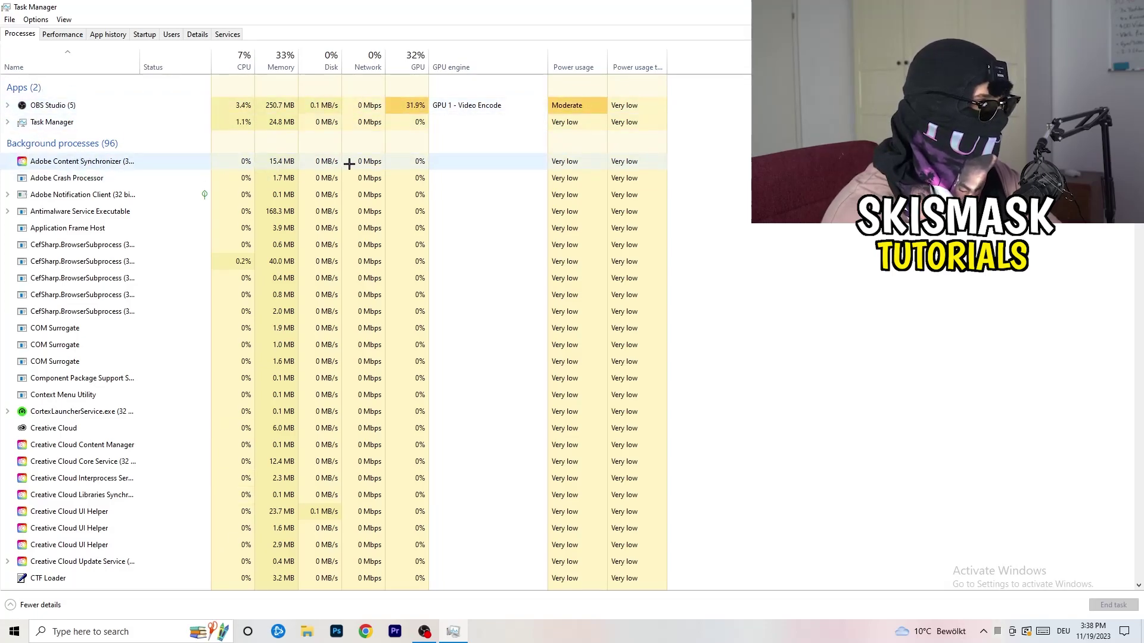
pyautogui.rightClick(268, 213)
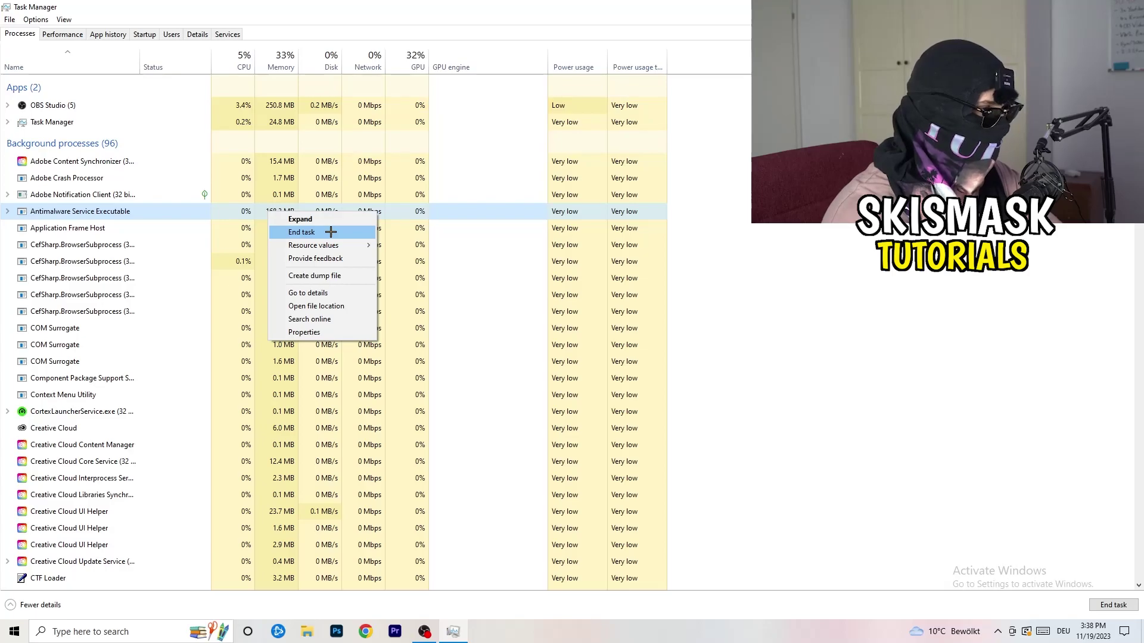
pyautogui.press('Escape')
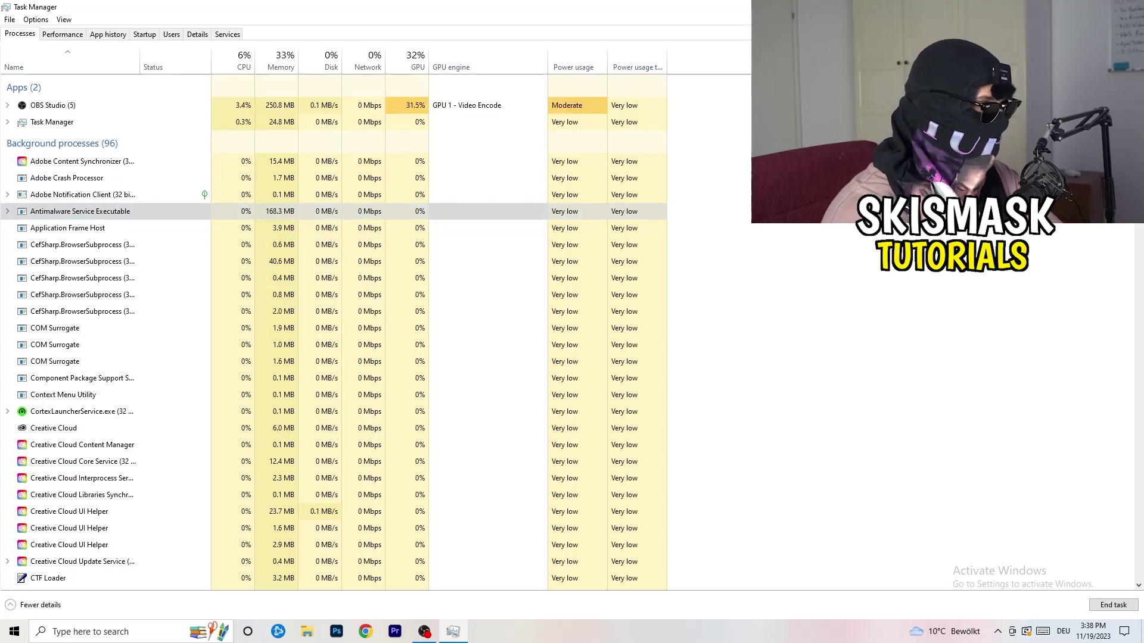
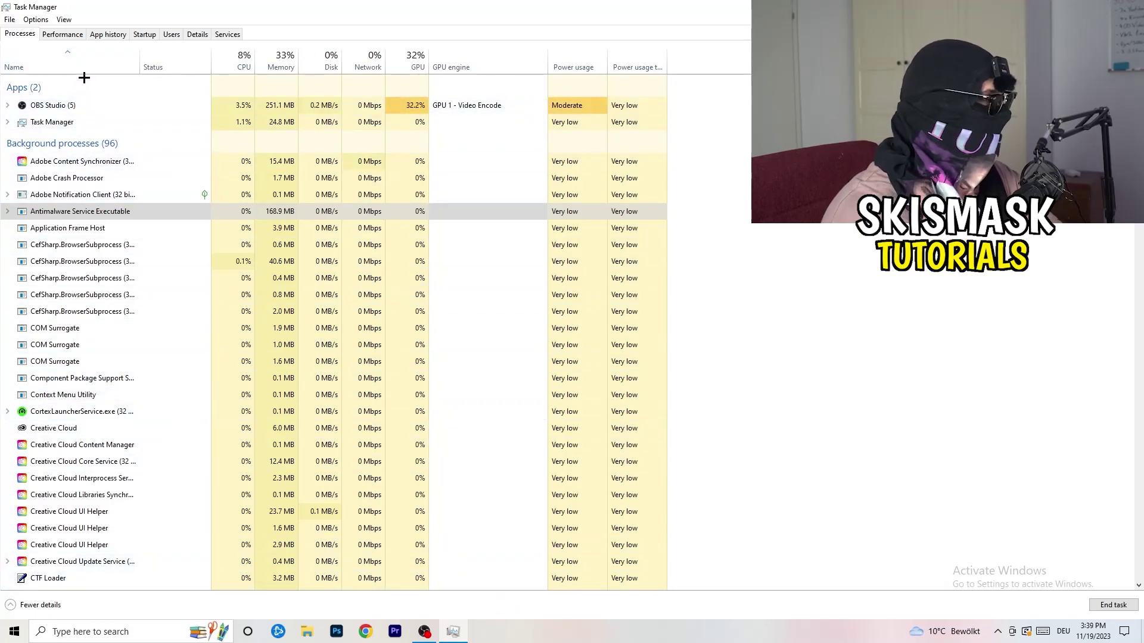
# Step: Review the startup apps and inspect the enable or disable options for Dropbox, EA and File Association Helper without changing them
pyautogui.click(145, 34)
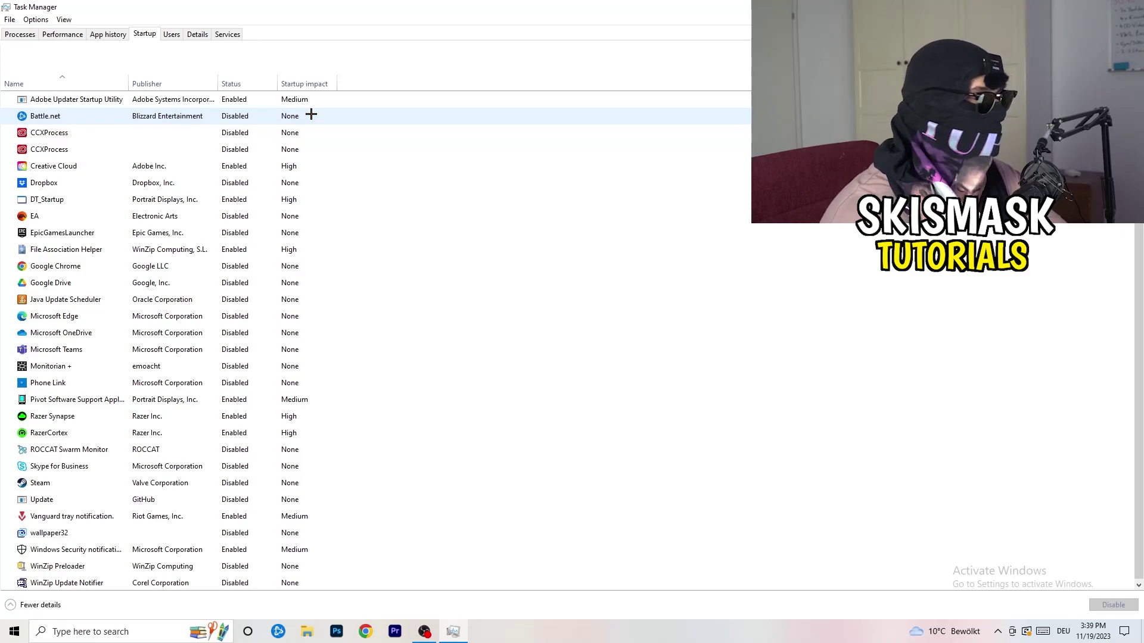
pyautogui.rightClick(234, 182)
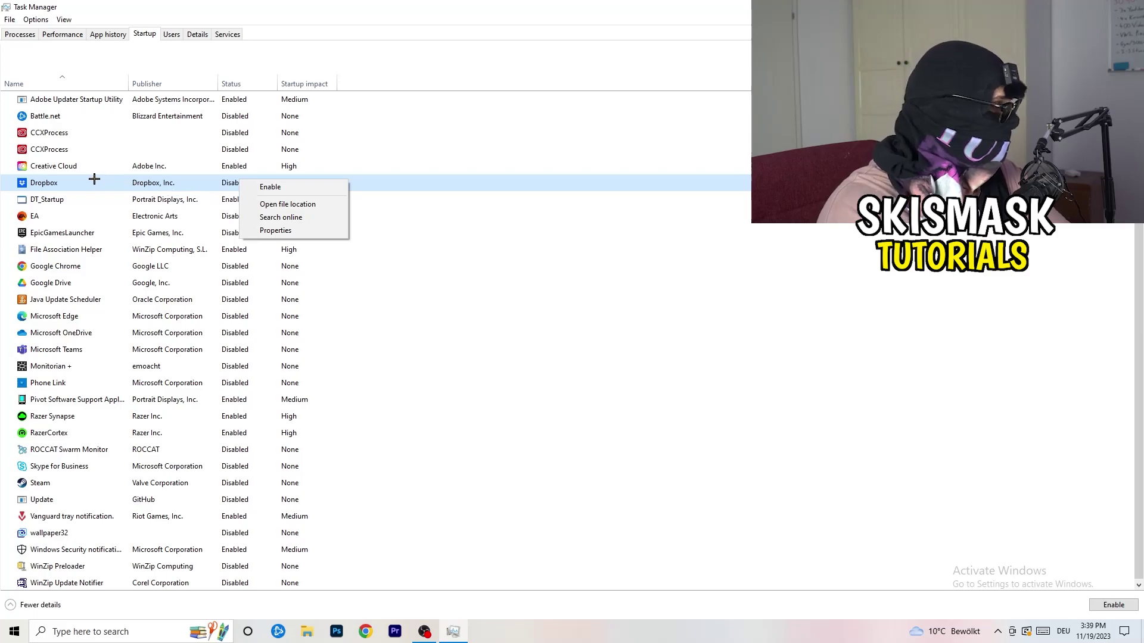
pyautogui.rightClick(113, 219)
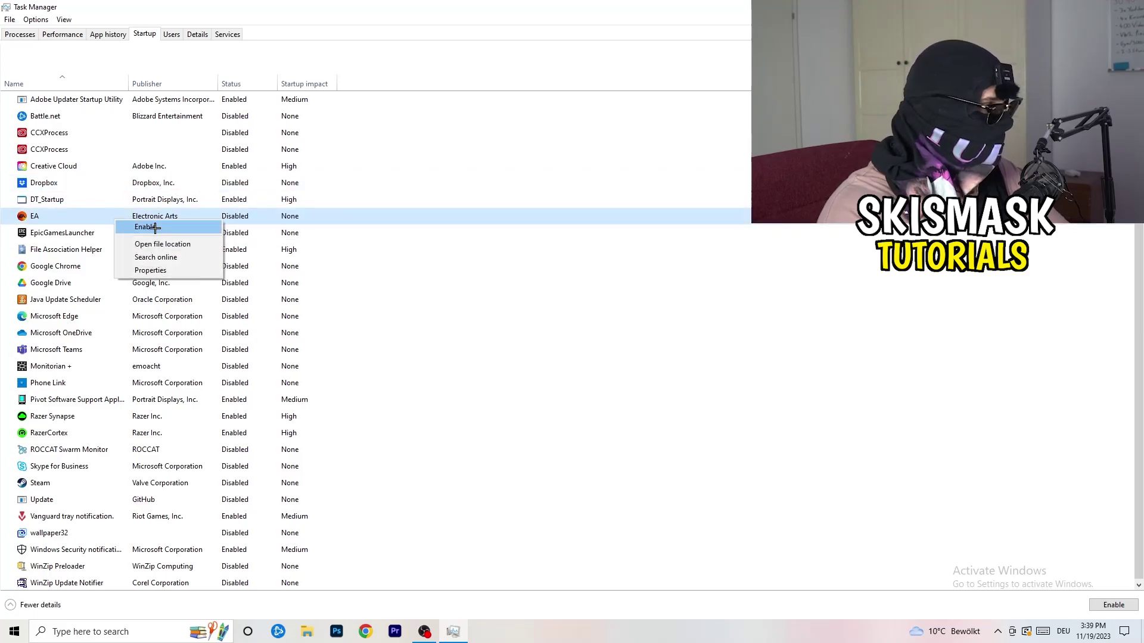
pyautogui.click(758, 313)
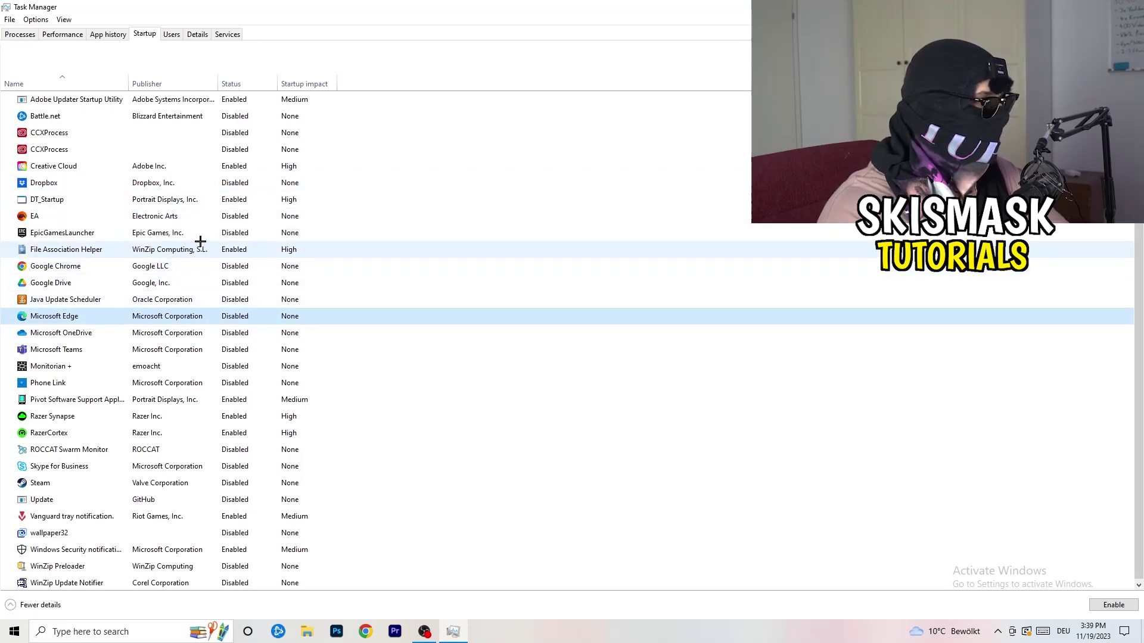
pyautogui.rightClick(236, 253)
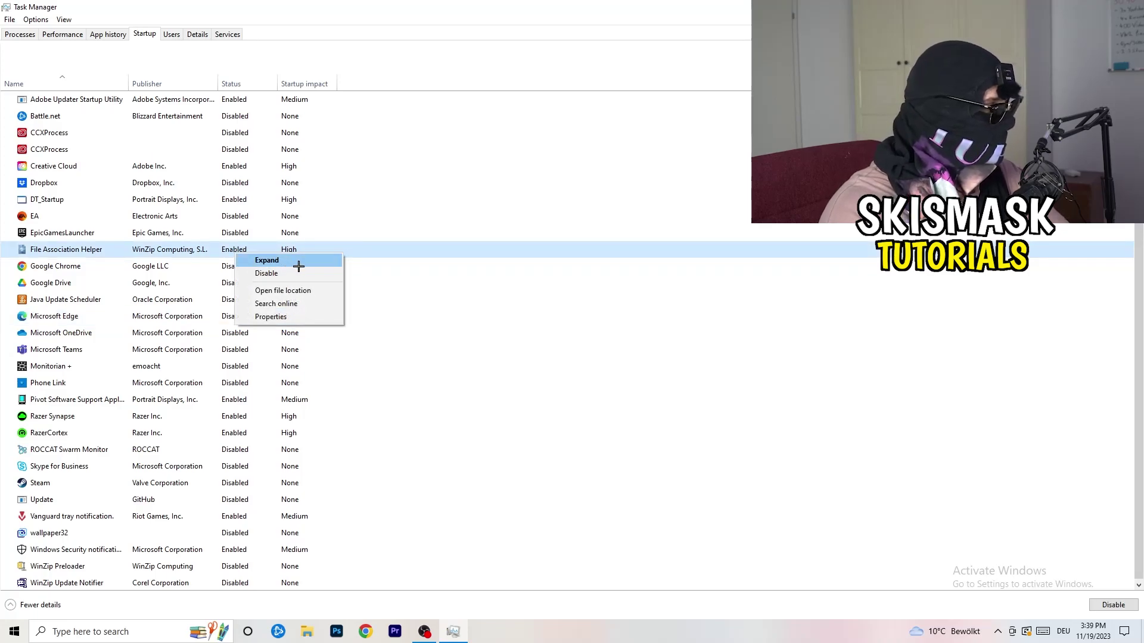
pyautogui.click(513, 299)
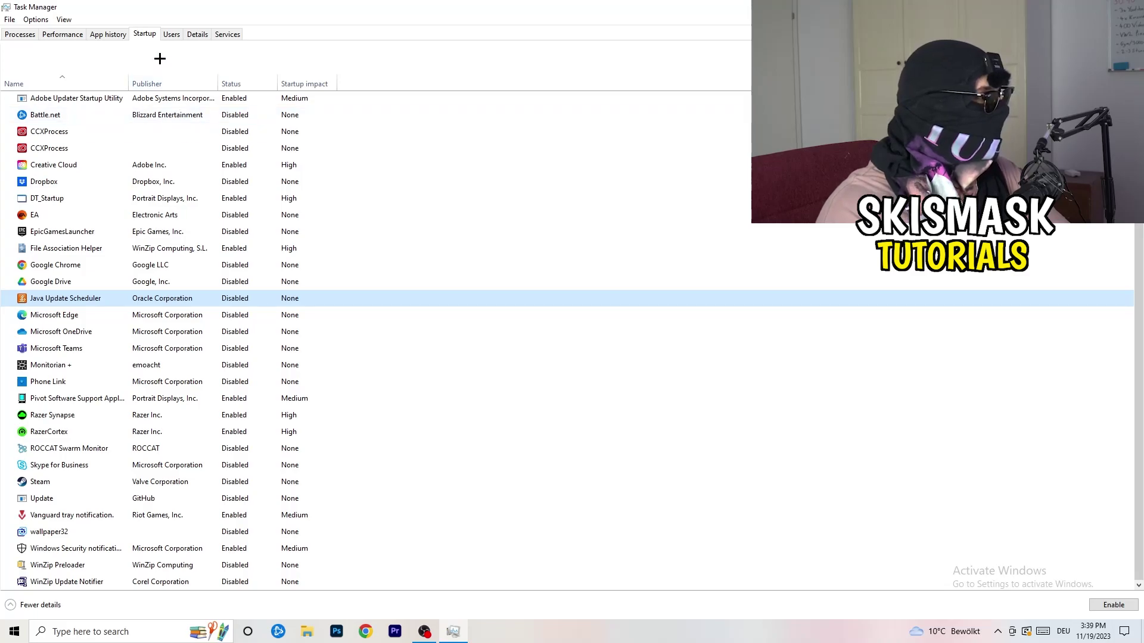
# Step: Inspect the priority options for the Dropbox crash handler in the detailed process list and close Task Manager
pyautogui.click(66, 34)
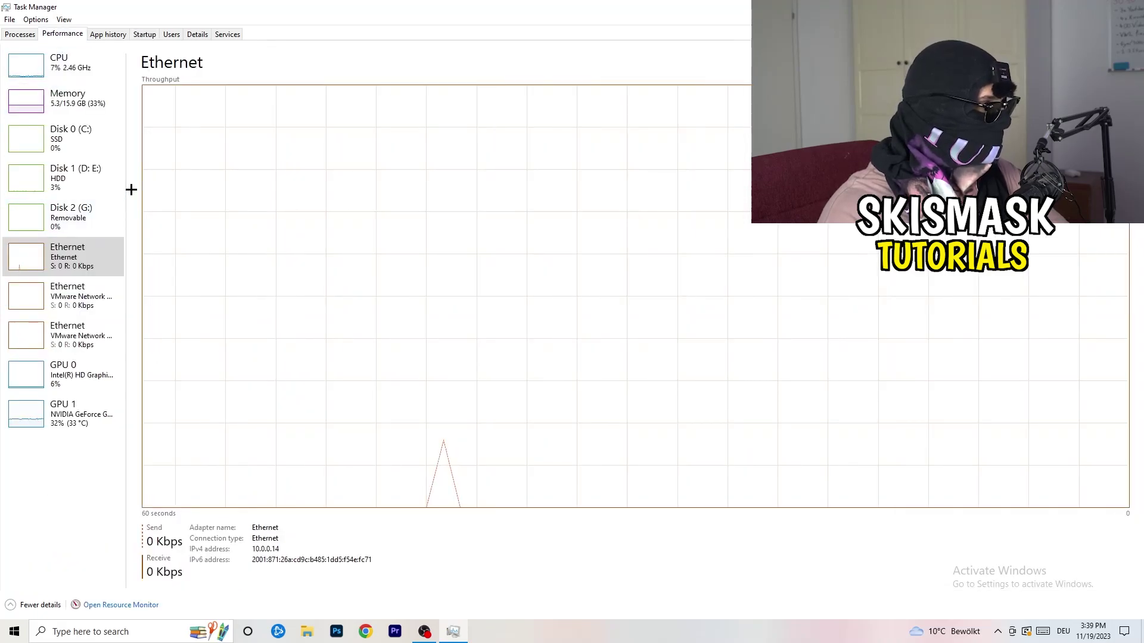
pyautogui.click(199, 35)
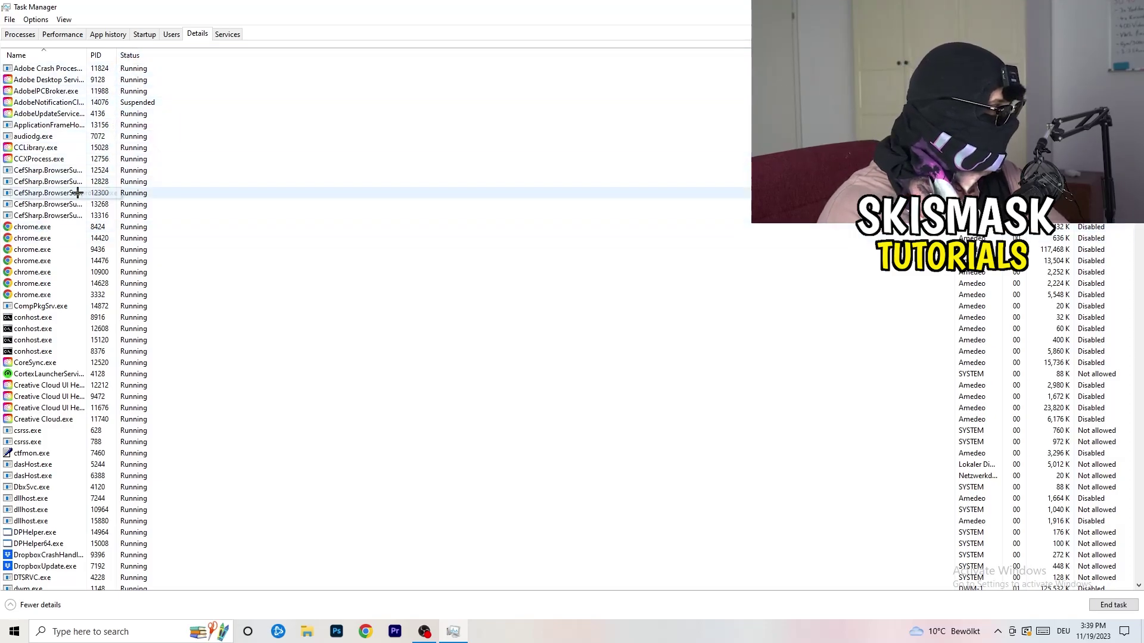
pyautogui.scroll(-6, 64, 289)
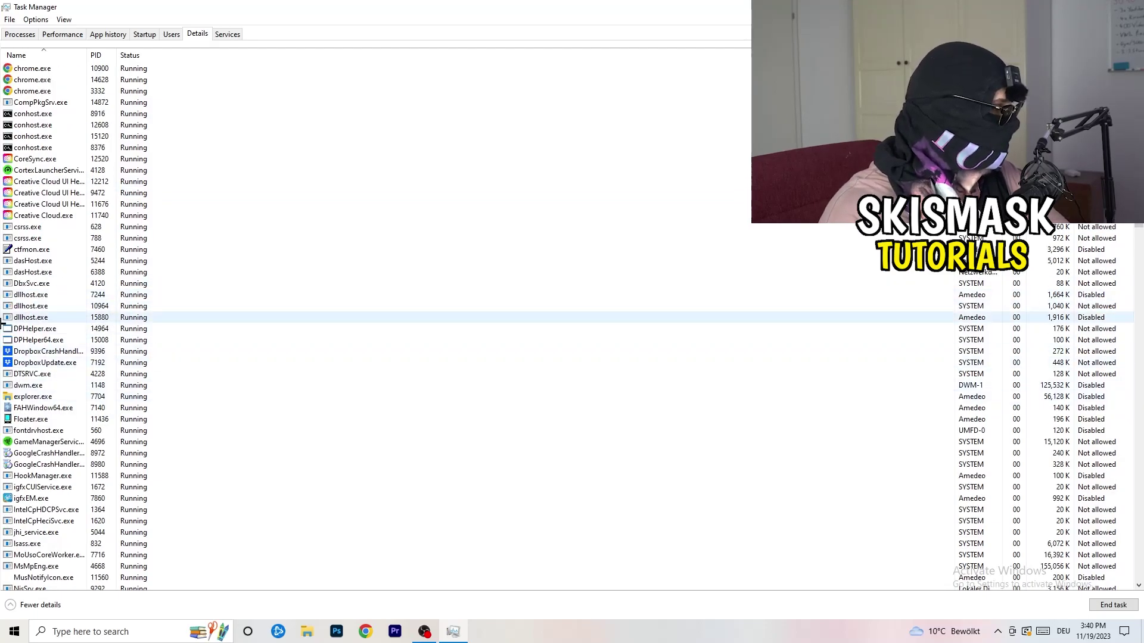
pyautogui.rightClick(46, 352)
pyautogui.click(83, 351)
pyautogui.rightClick(93, 351)
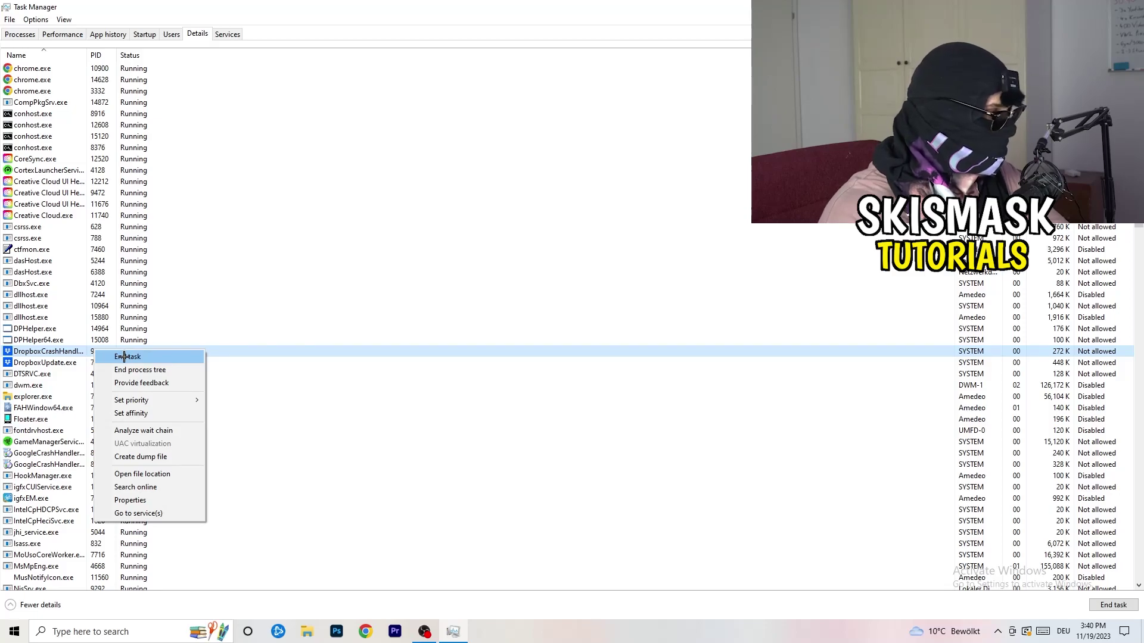
pyautogui.rightClick(84, 350)
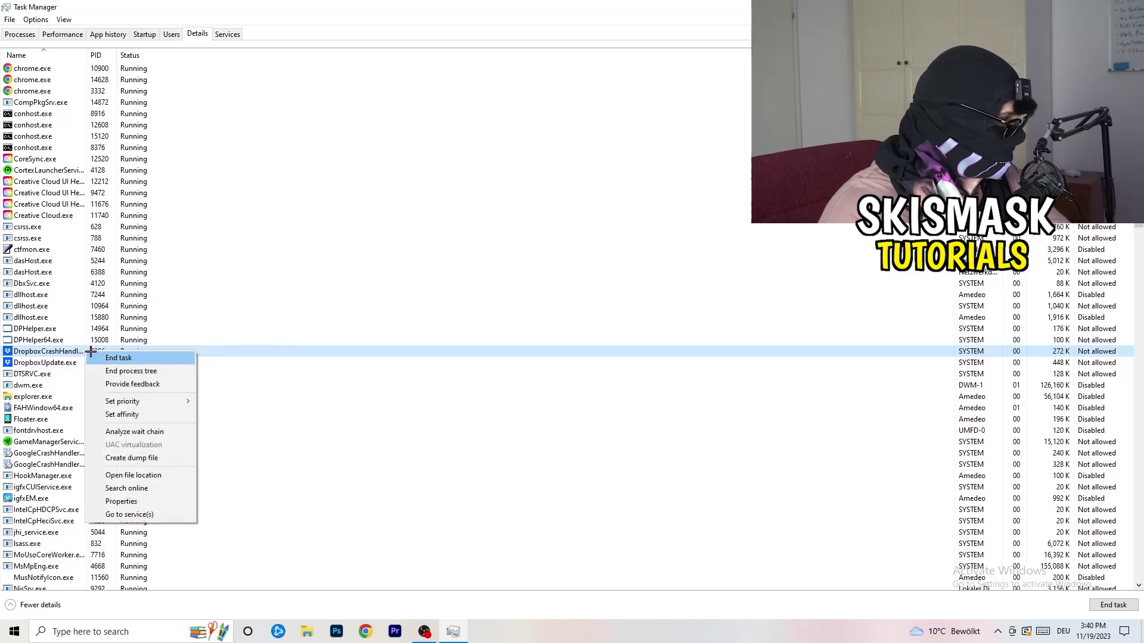
pyautogui.moveTo(140, 403)
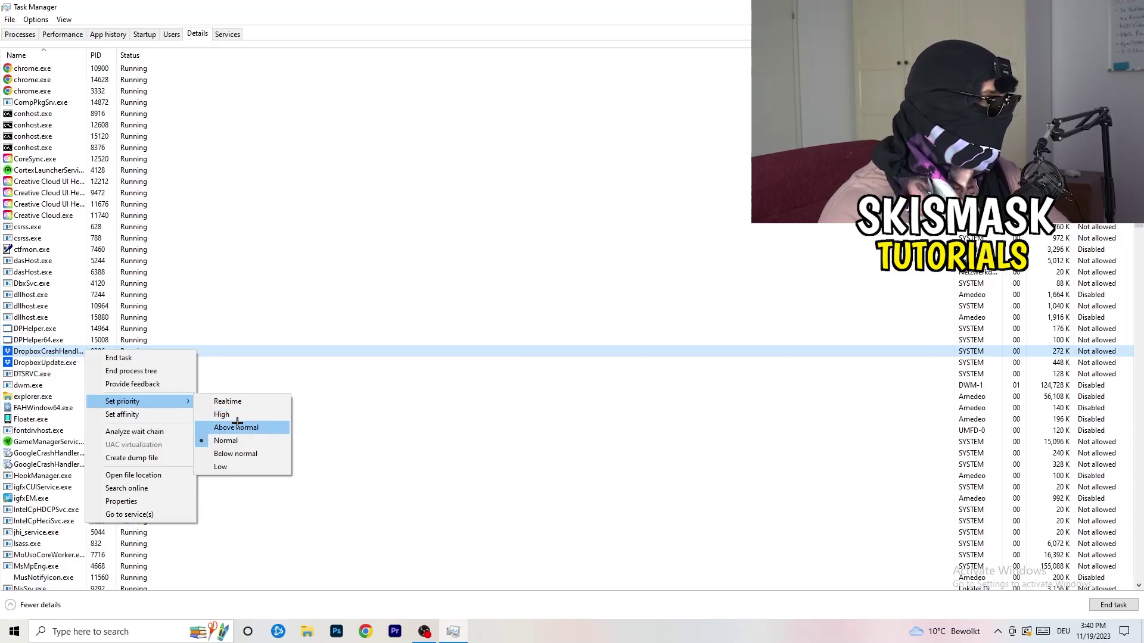
pyautogui.click(571, 10)
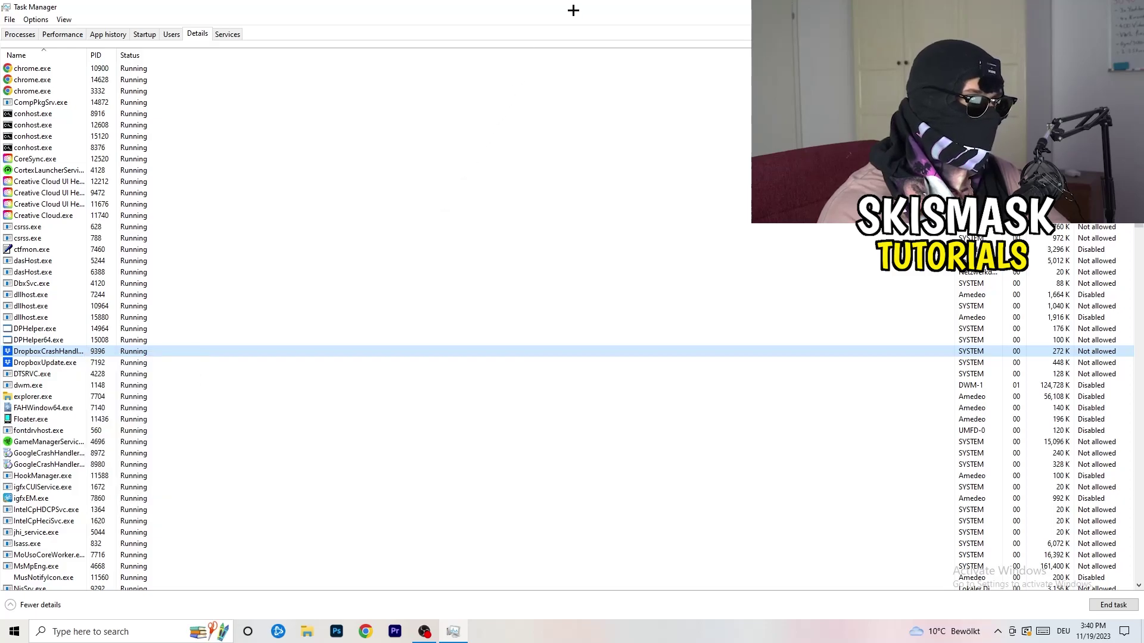
pyautogui.hotkey('alt', 'F4')
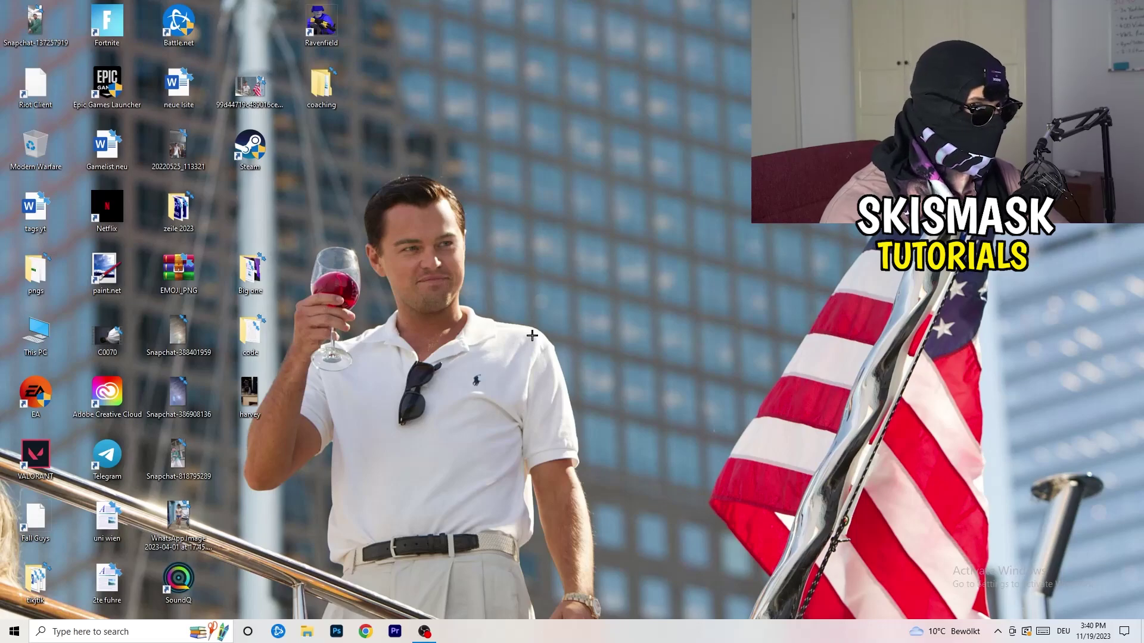
# Step: Search Windows for "sett", open the Settings app and go to the System display settings
pyautogui.press('super')
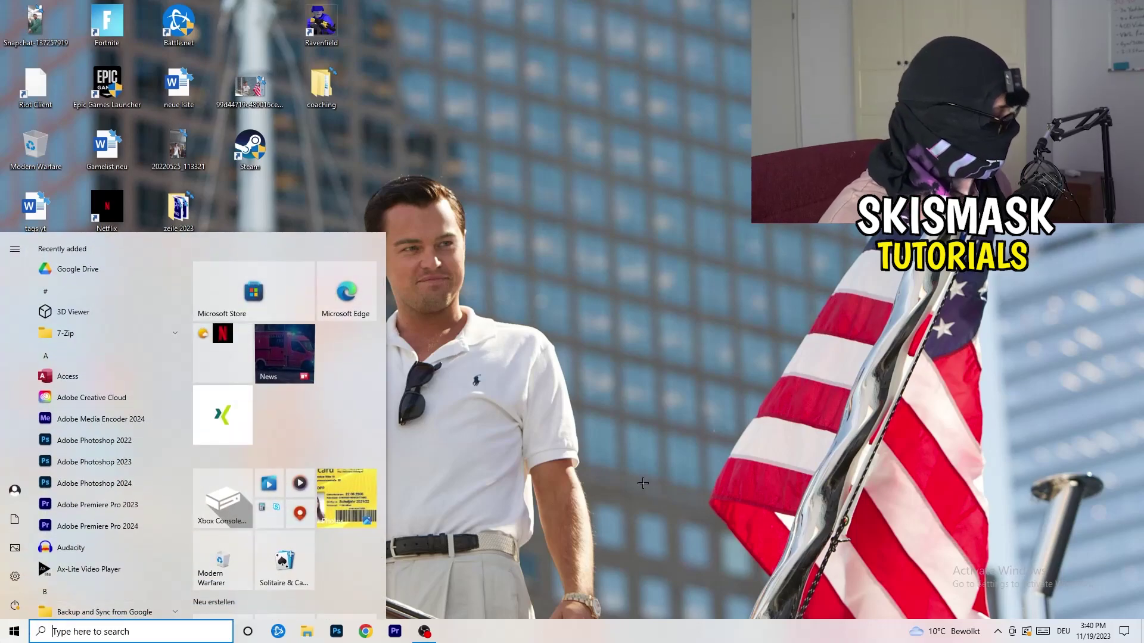
pyautogui.write('sett')
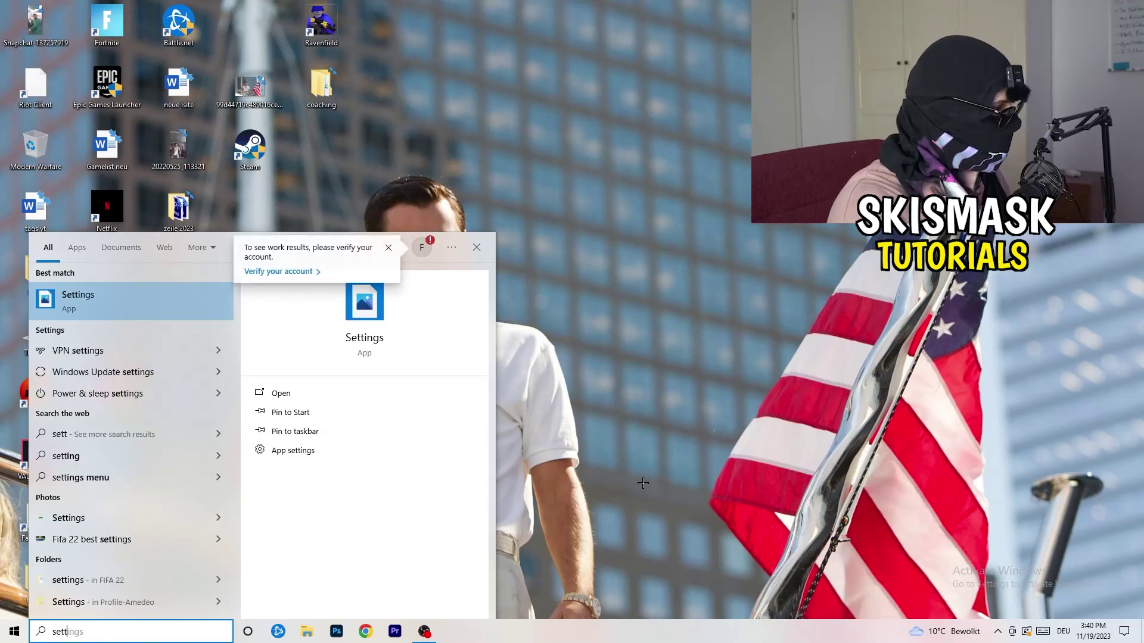
pyautogui.press('Return')
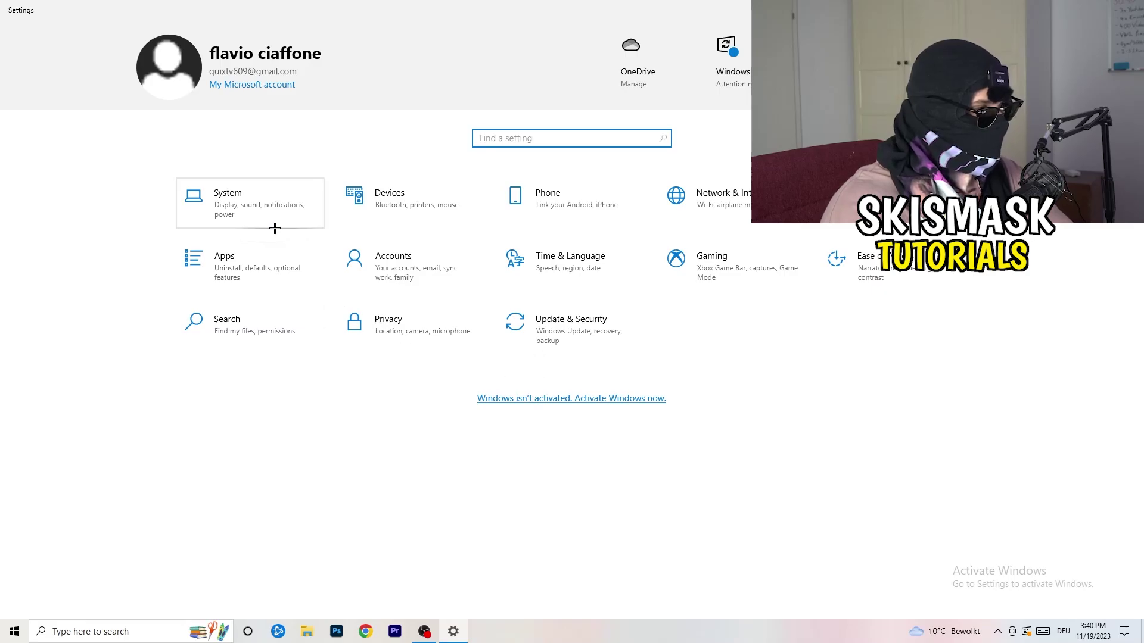
pyautogui.click(250, 202)
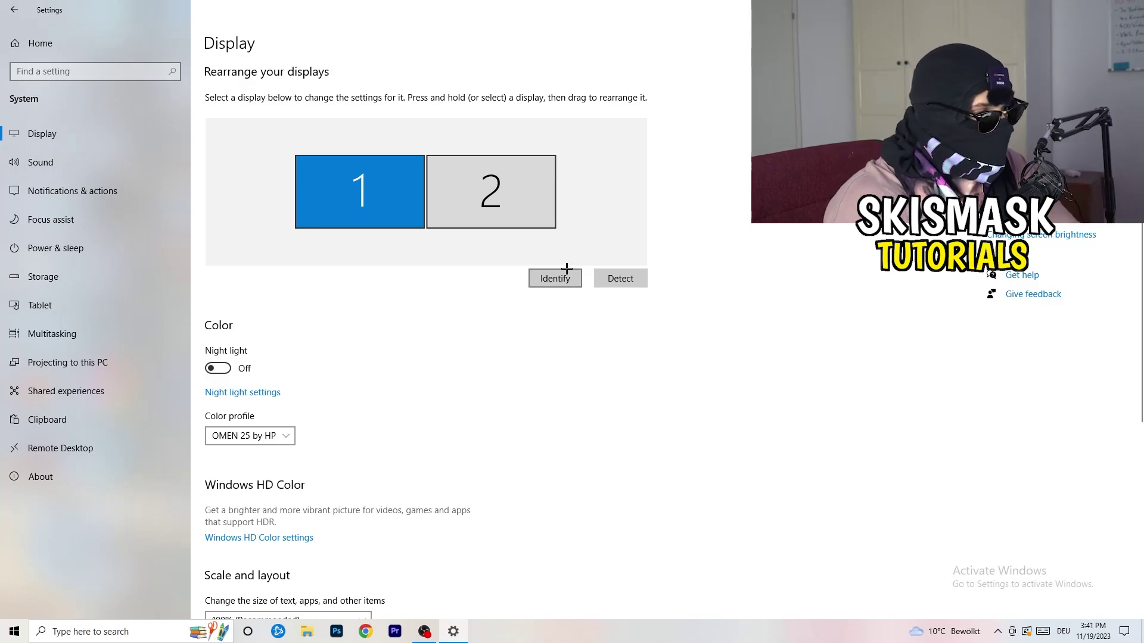
# Step: Review the text and app scaling choices and the display resolution choices under Scale and layout without changing them
pyautogui.scroll(-3, 404, 328)
pyautogui.scroll(3, 404, 328)
pyautogui.scroll(-1, 405, 327)
pyautogui.scroll(-3, 404, 328)
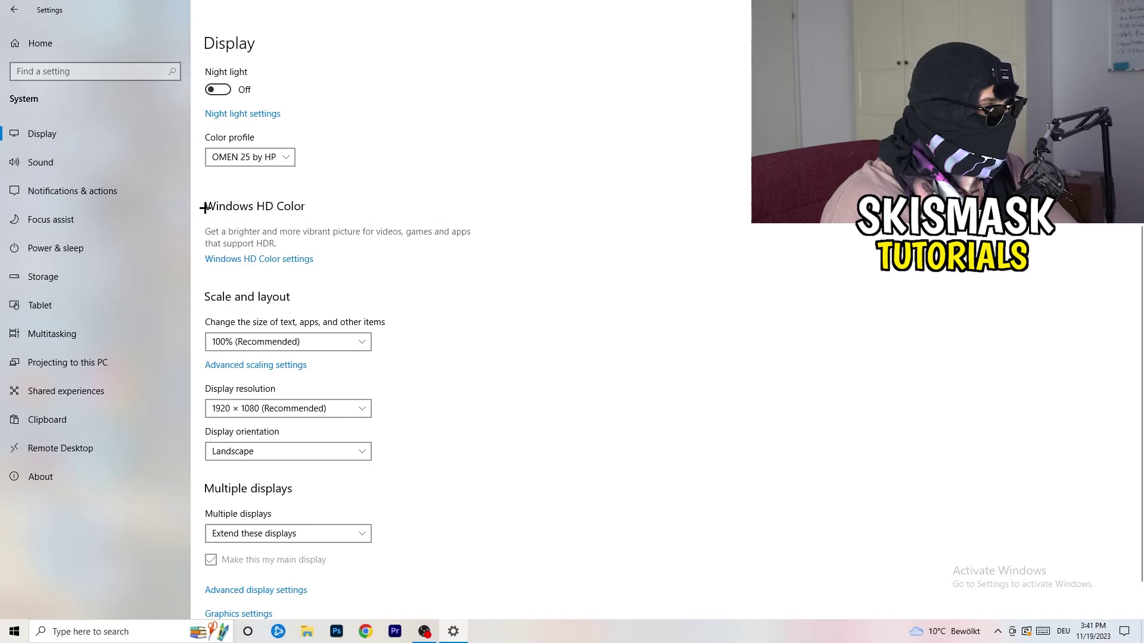
pyautogui.click(352, 337)
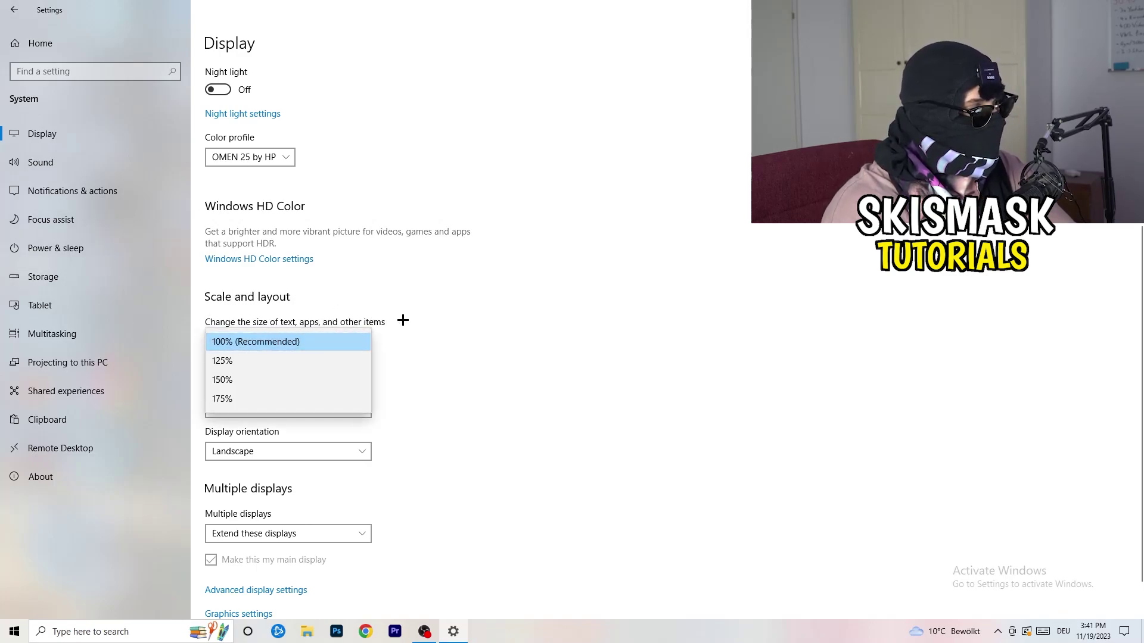
pyautogui.click(403, 322)
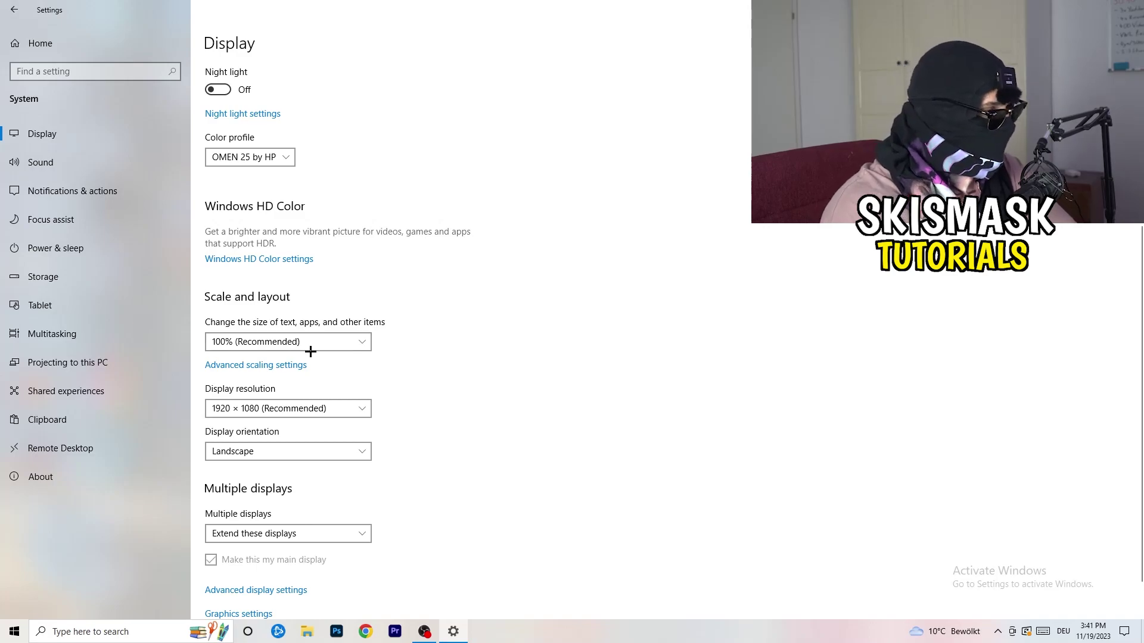
pyautogui.scroll(-1, 309, 347)
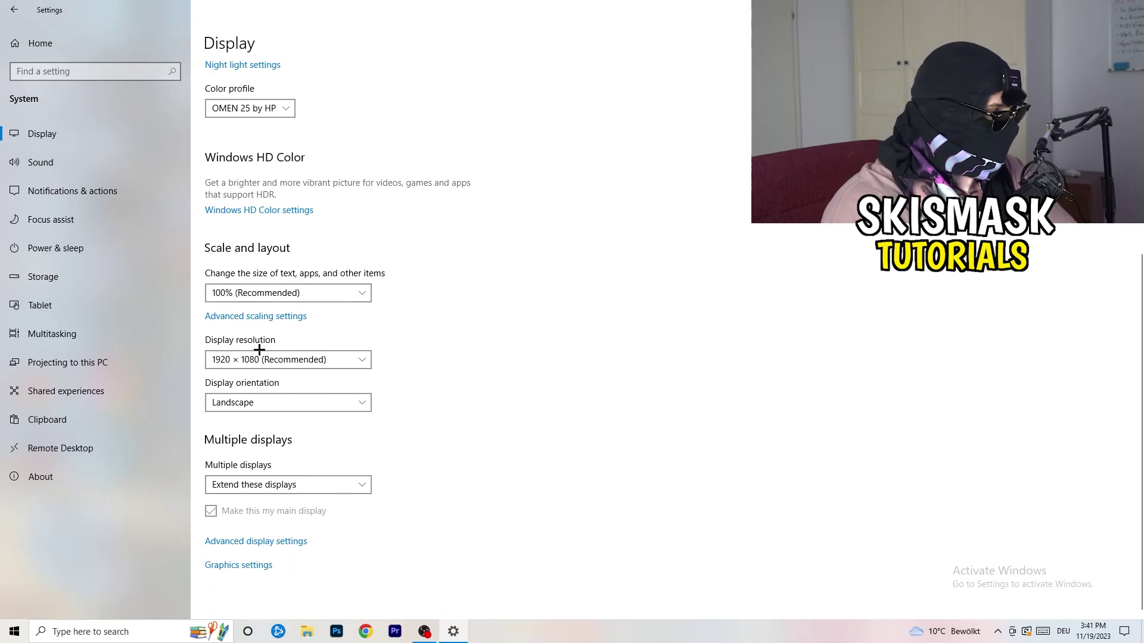
pyautogui.hotkey('alt', 'Down')
pyautogui.click(522, 282)
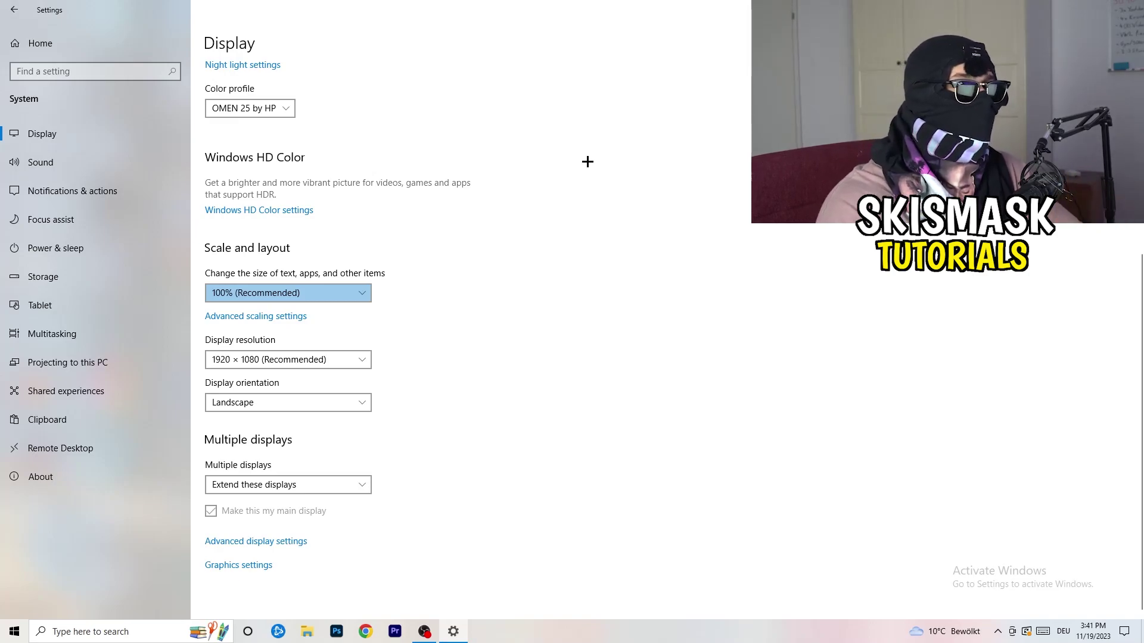
pyautogui.click(361, 353)
pyautogui.click(413, 338)
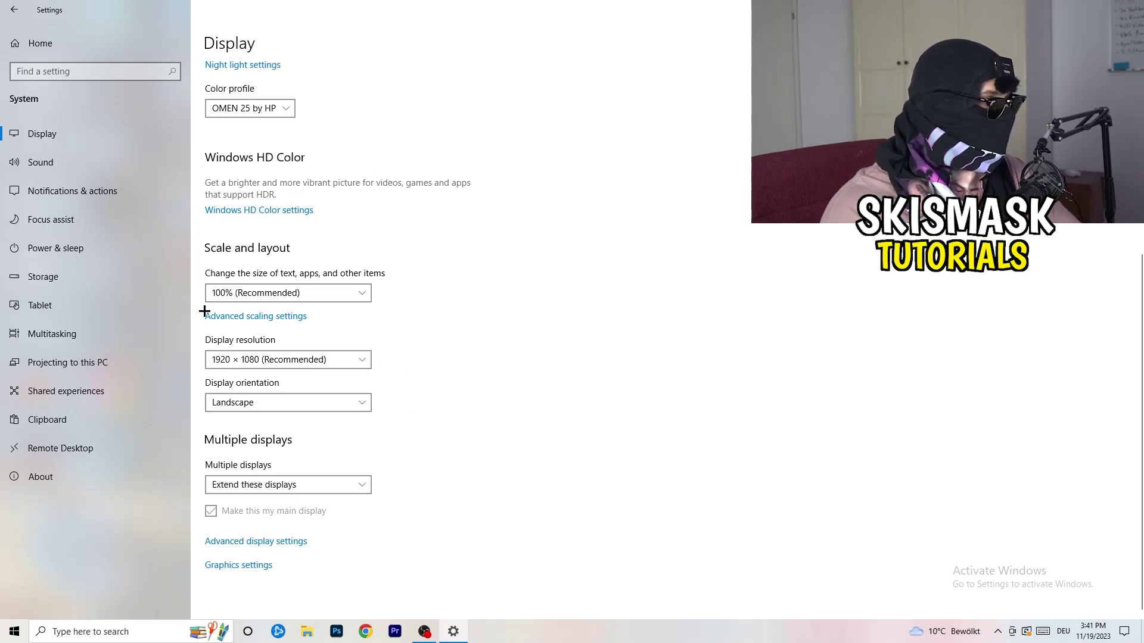
# Step: Go to the Storage settings and open the configuration page for Storage Sense
pyautogui.click(84, 274)
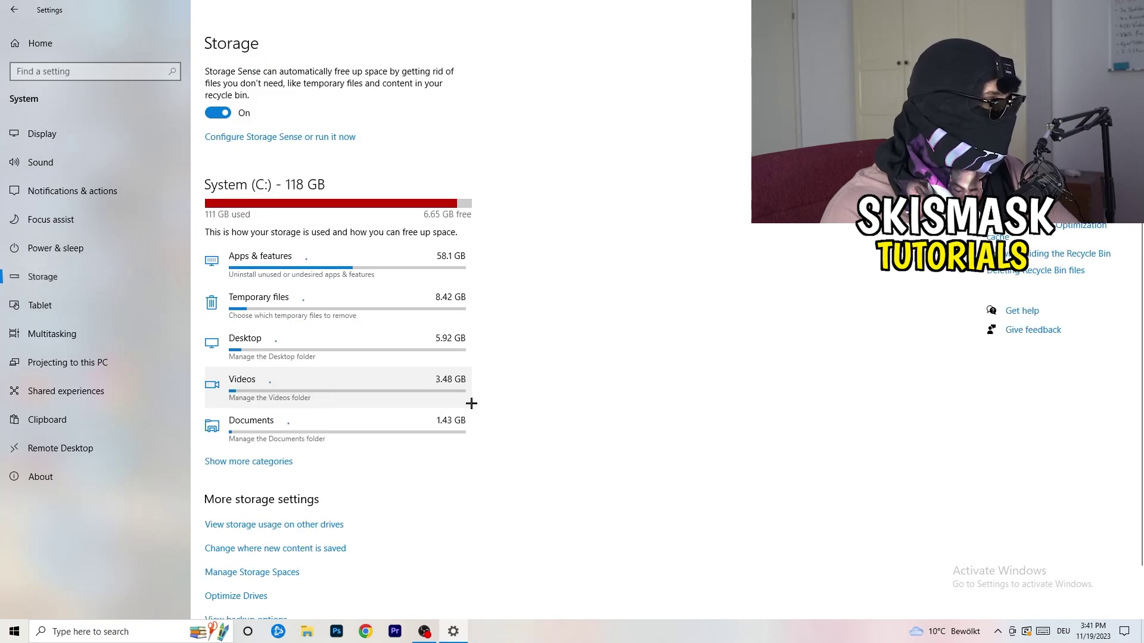
pyautogui.scroll(-2, 485, 396)
pyautogui.scroll(2, 566, 357)
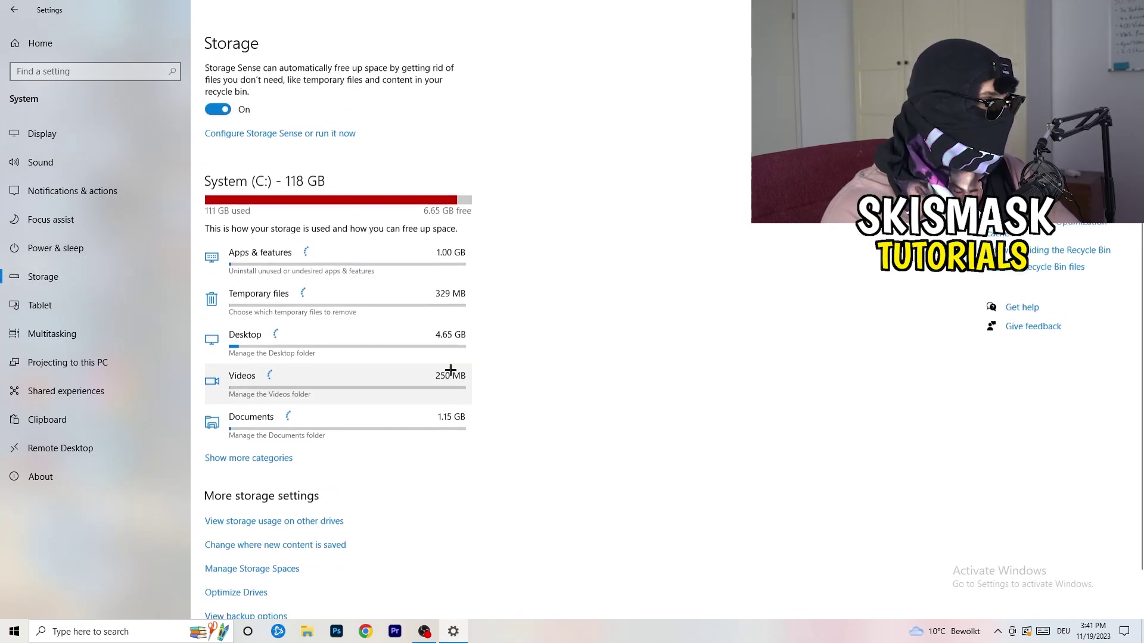
pyautogui.click(251, 139)
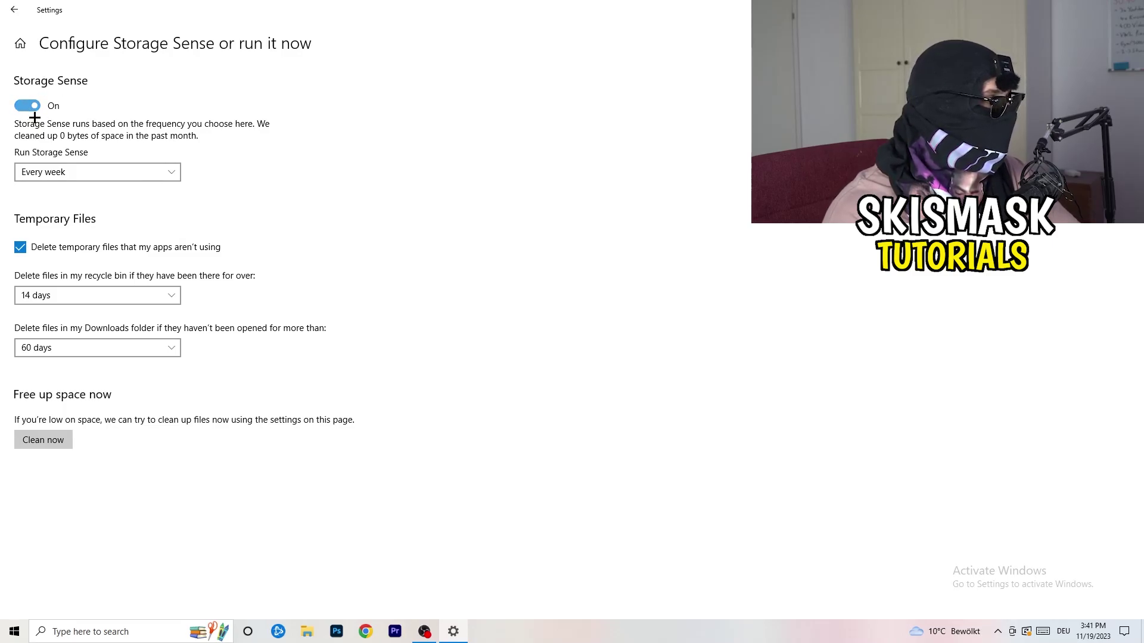
# Step: Turn off deleting temporary files that apps aren't using in Storage Sense and return to the Storage overview
pyautogui.click(57, 172)
pyautogui.click(301, 151)
pyautogui.click(113, 255)
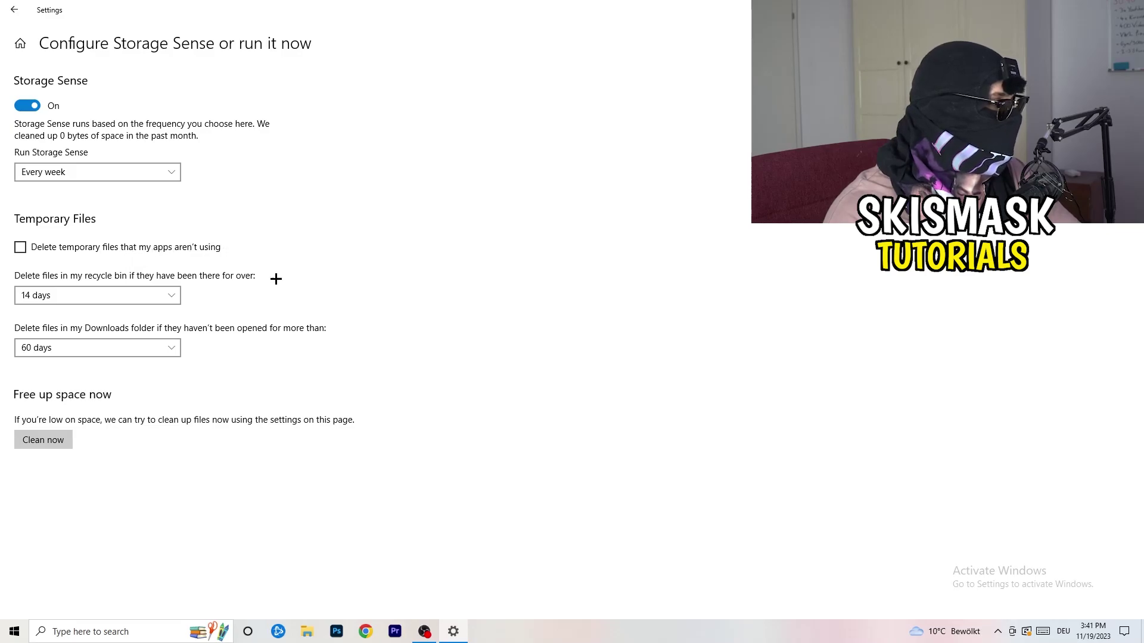
pyautogui.click(69, 295)
pyautogui.click(154, 355)
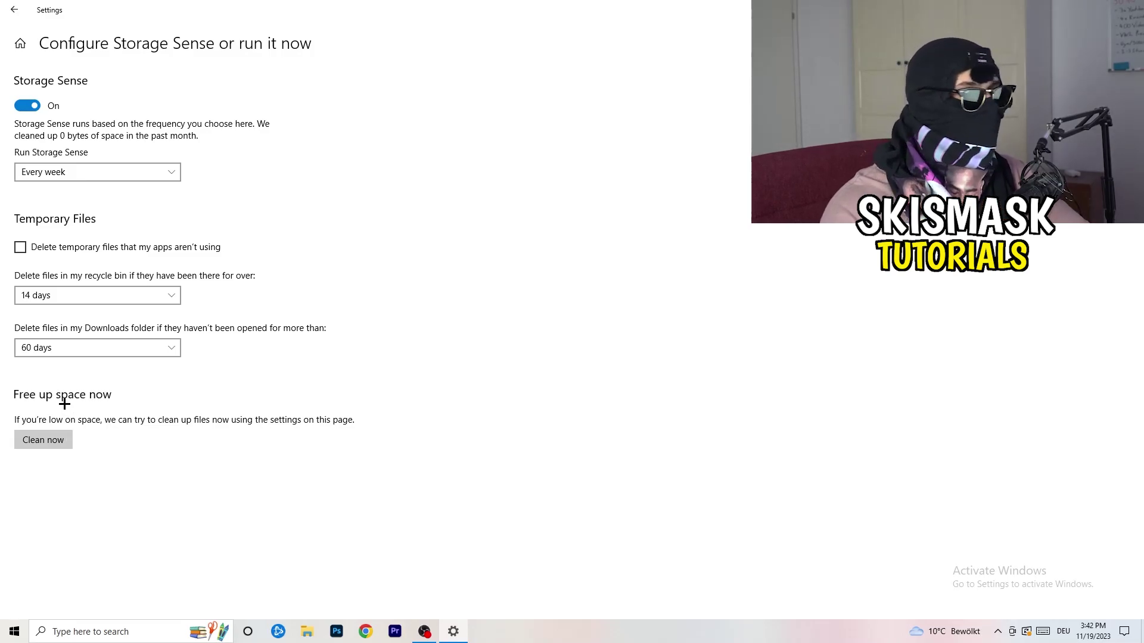
pyautogui.click(13, 10)
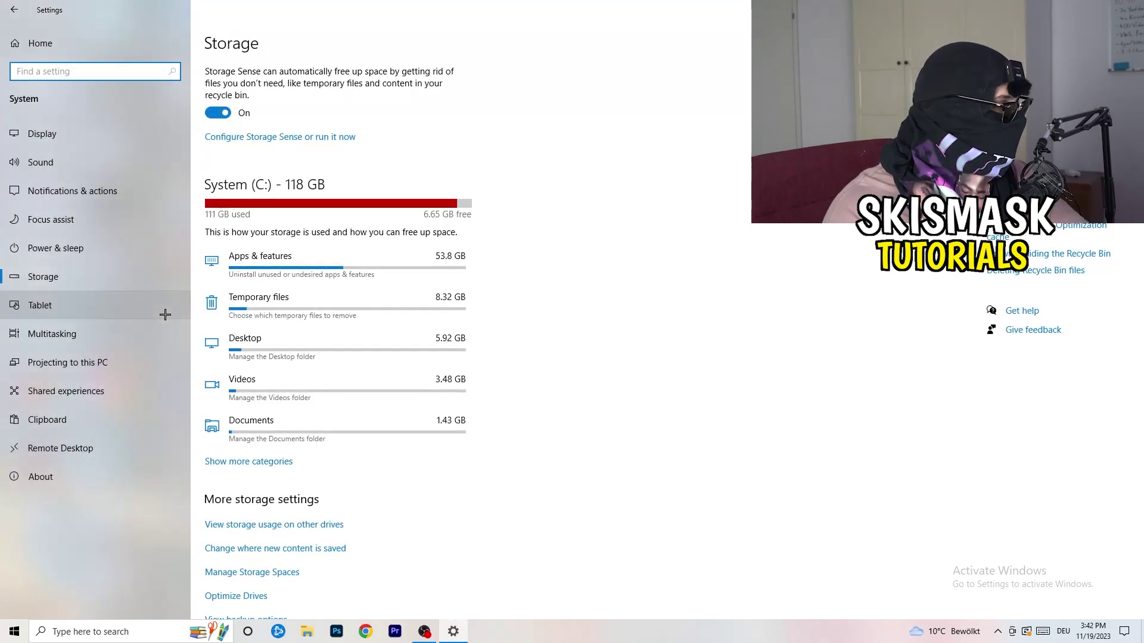
# Step: Review the preferred and additional power plans in Power Options from the Power & sleep settings, and close both windows
pyautogui.click(133, 255)
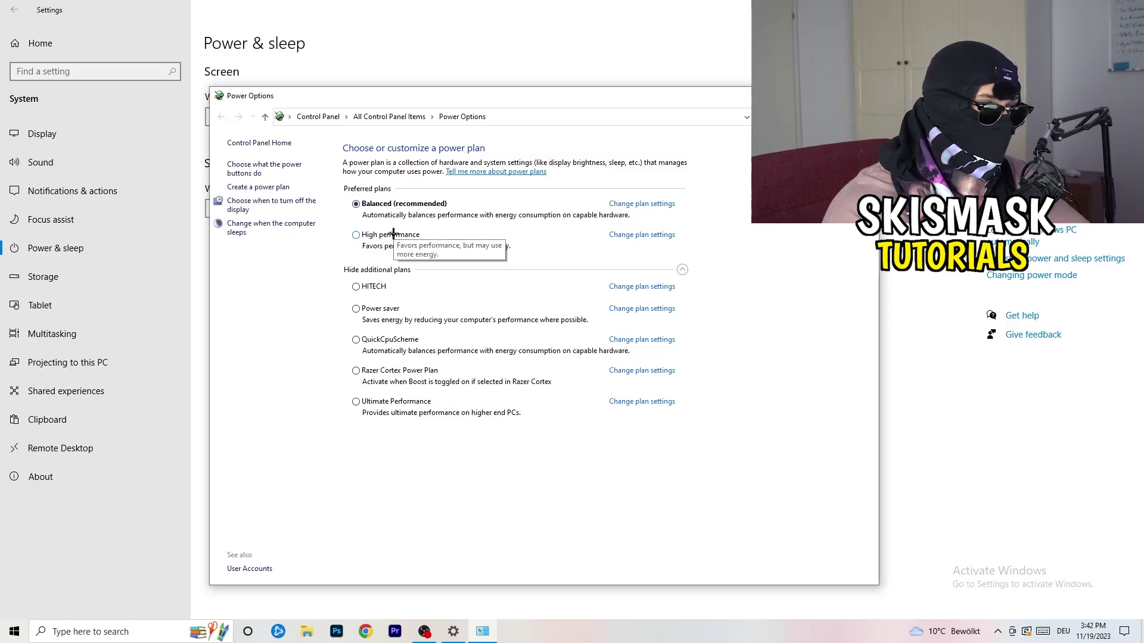
pyautogui.click(442, 272)
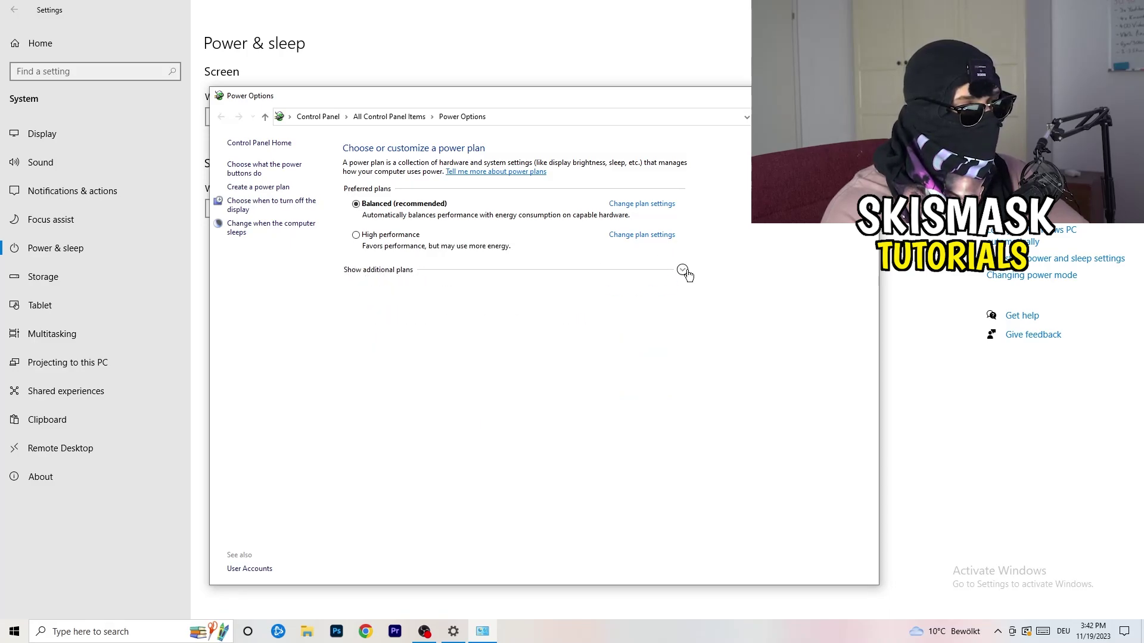
pyautogui.click(682, 269)
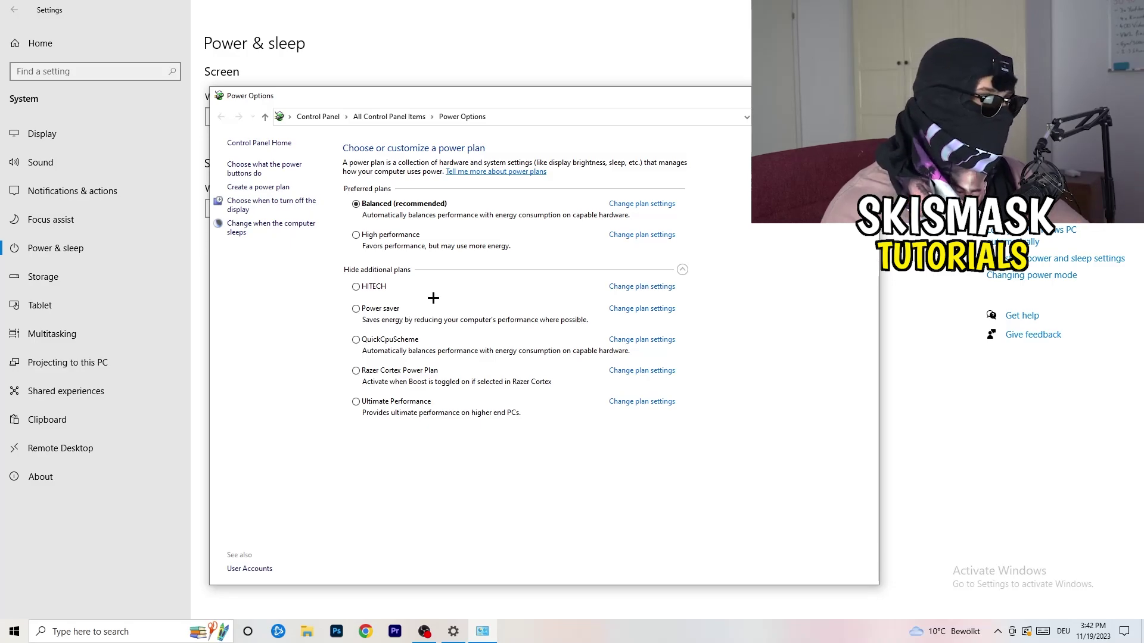
pyautogui.hotkey('alt', 'F4')
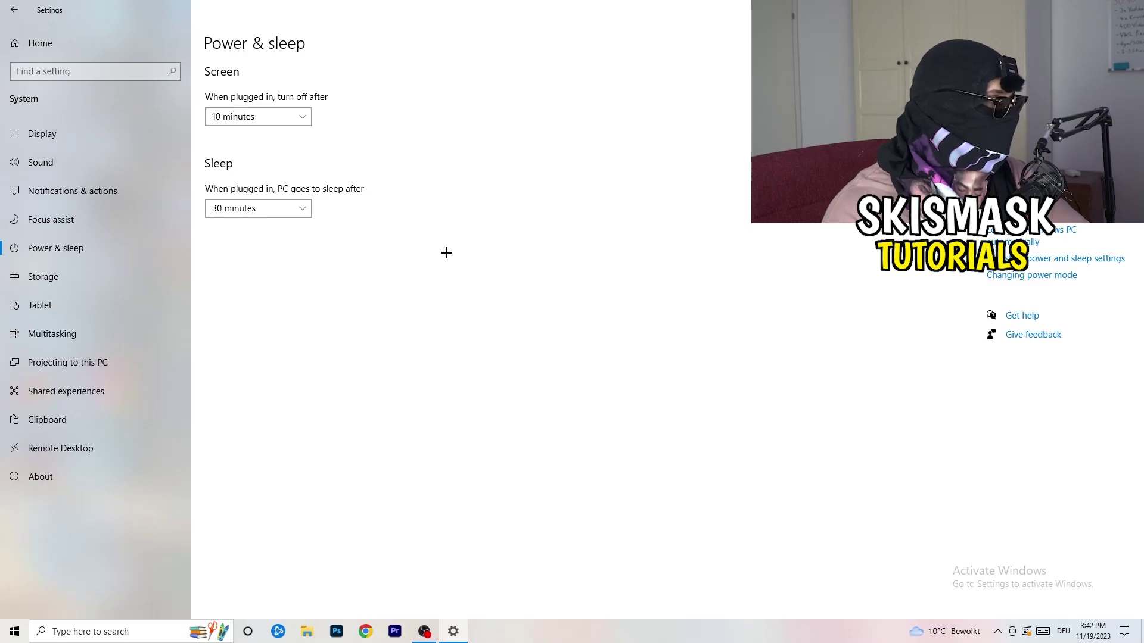
pyautogui.hotkey('alt', 'F4')
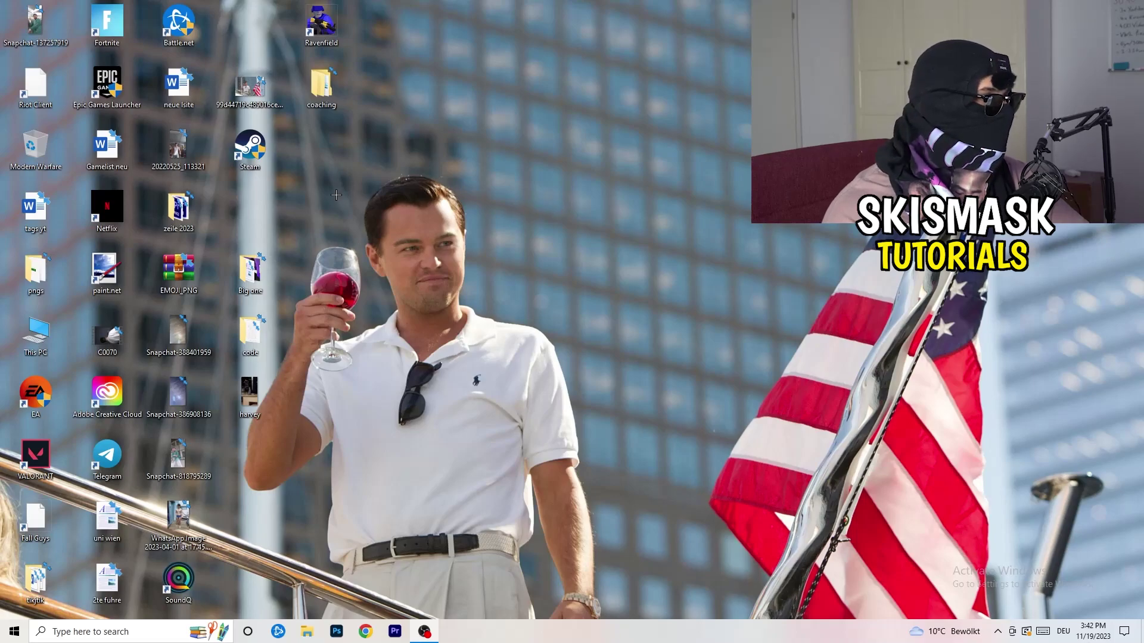
# Step: Move the Steam shortcut to an empty area of the desktop and open the compatibility settings in its properties
pyautogui.moveTo(250, 148); pyautogui.dragTo(607, 207)
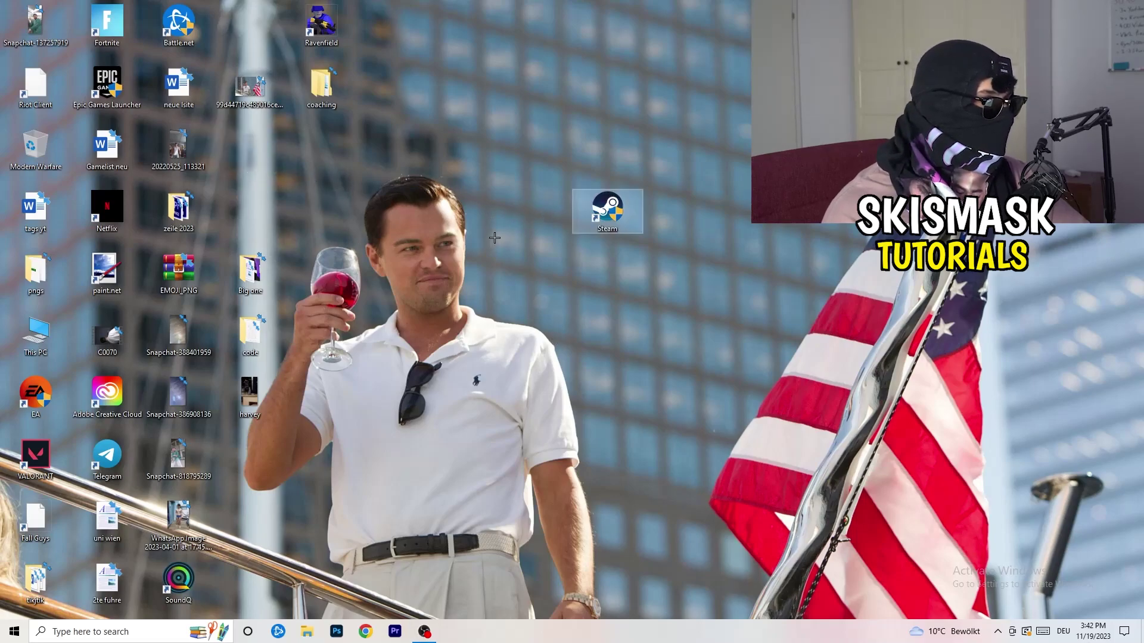
pyautogui.rightClick(598, 213)
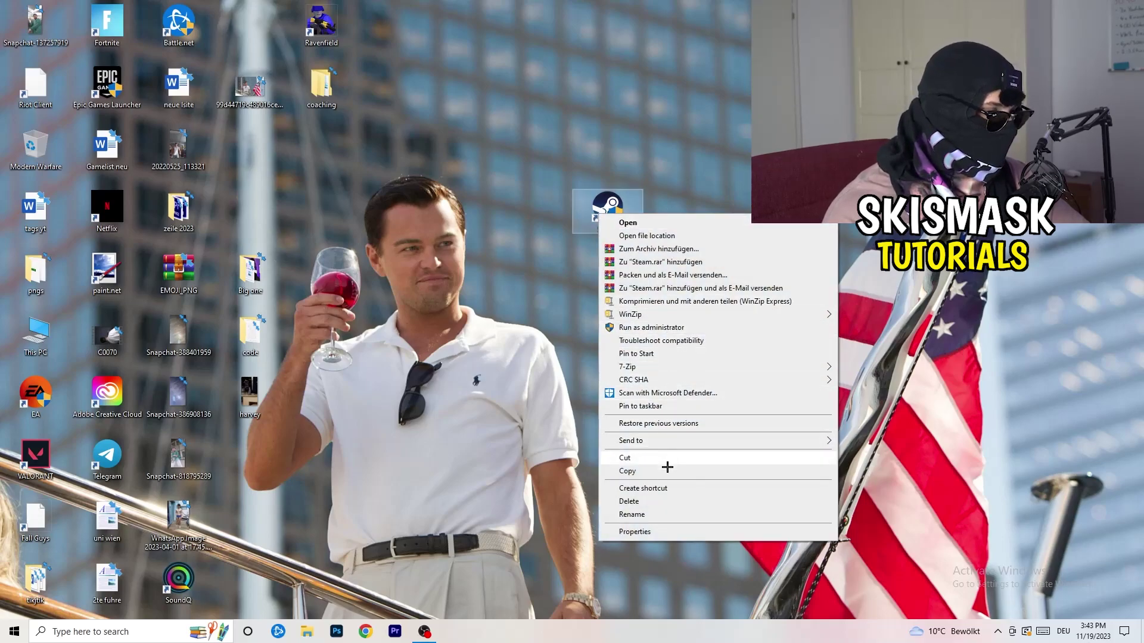
pyautogui.click(656, 532)
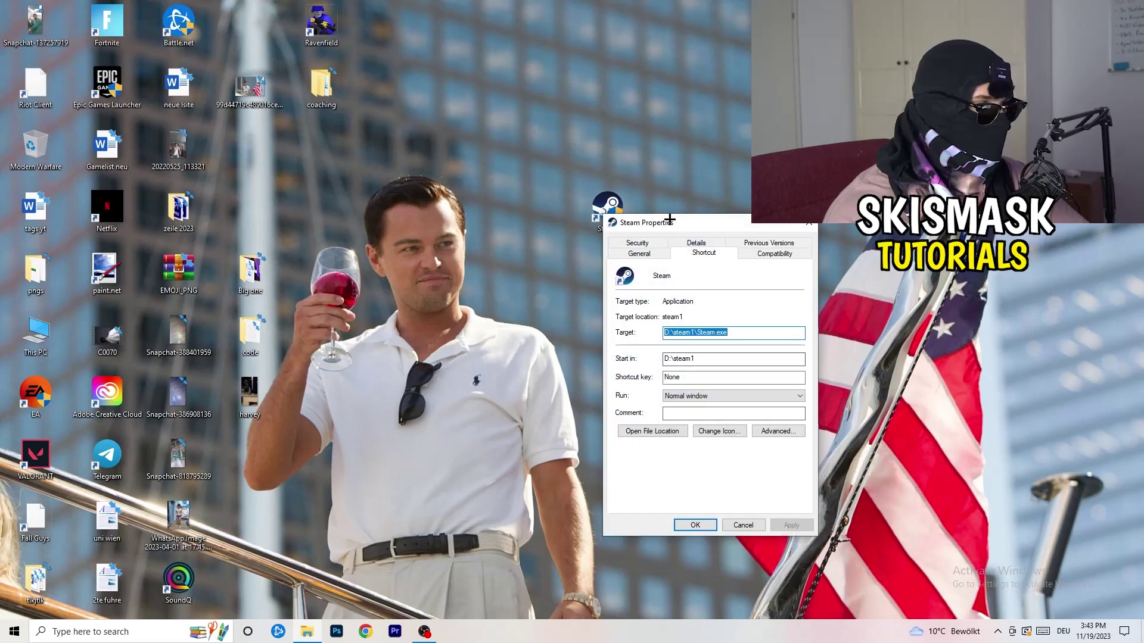
pyautogui.moveTo(685, 227); pyautogui.dragTo(563, 173)
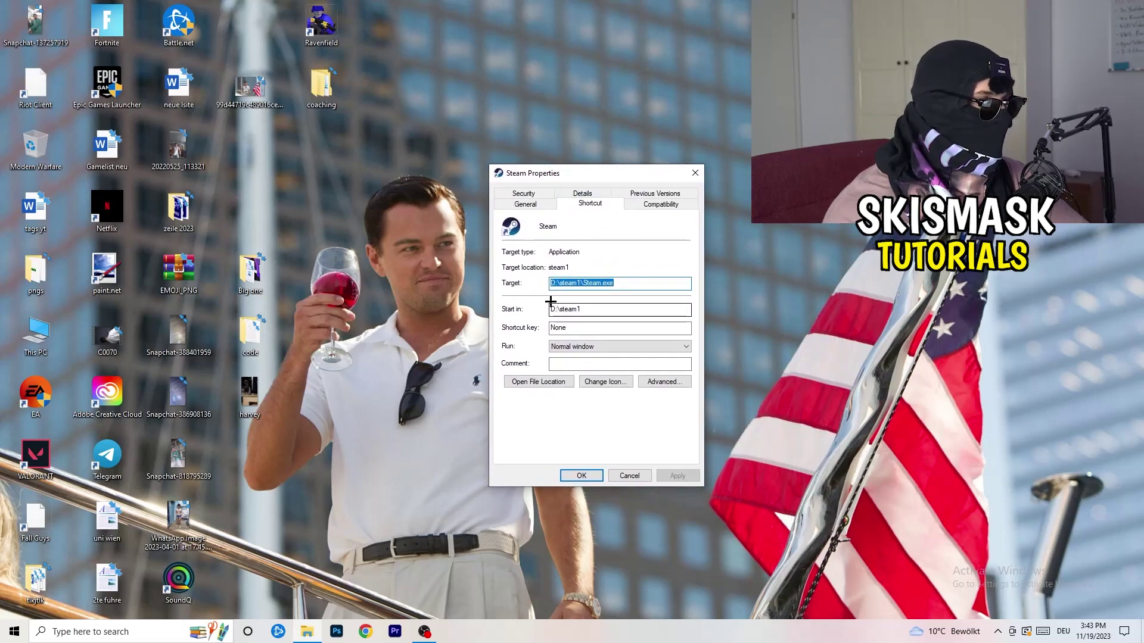
pyautogui.click(673, 205)
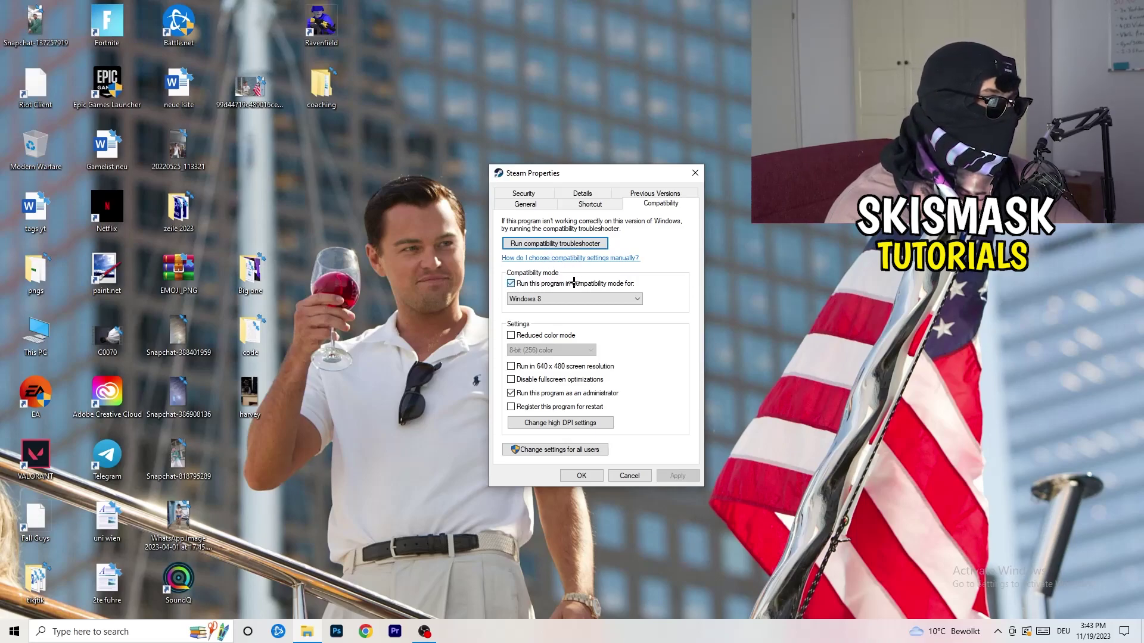
# Step: Enable compatibility mode for Steam with Windows 8 as the chosen version, and apply the shortcut's properties
pyautogui.click(625, 283)
pyautogui.click(514, 284)
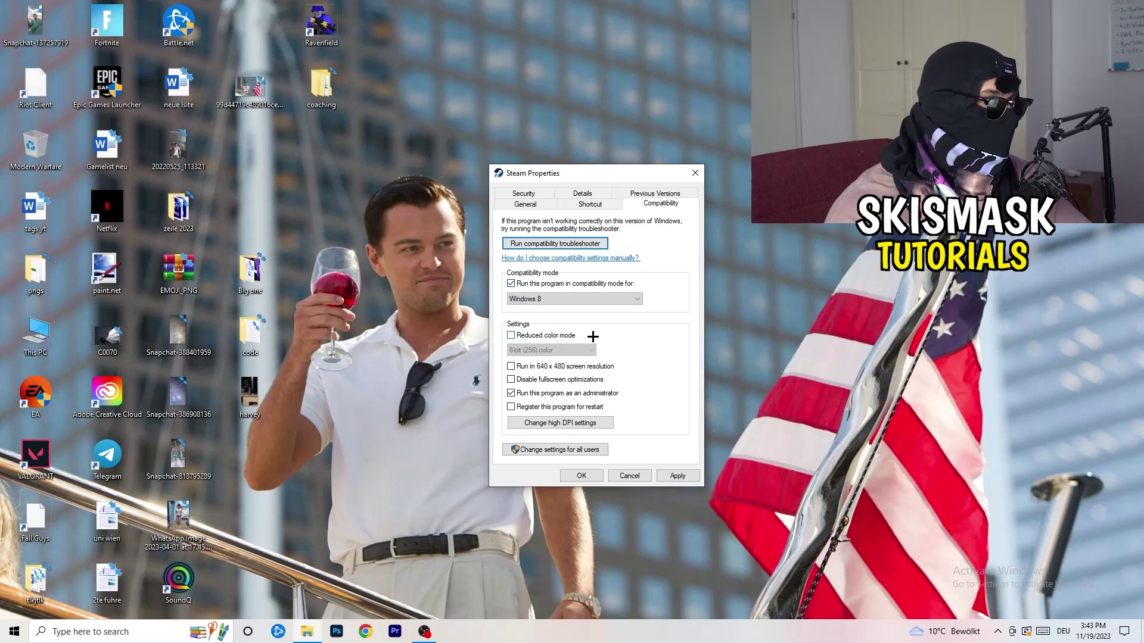
pyautogui.click(562, 301)
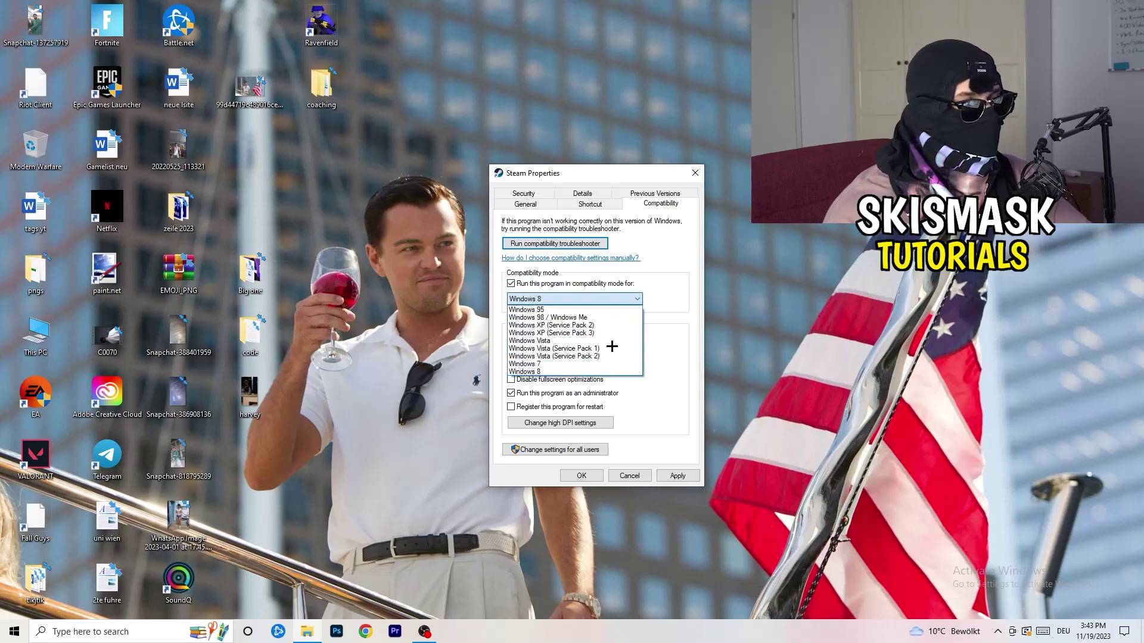
pyautogui.click(667, 347)
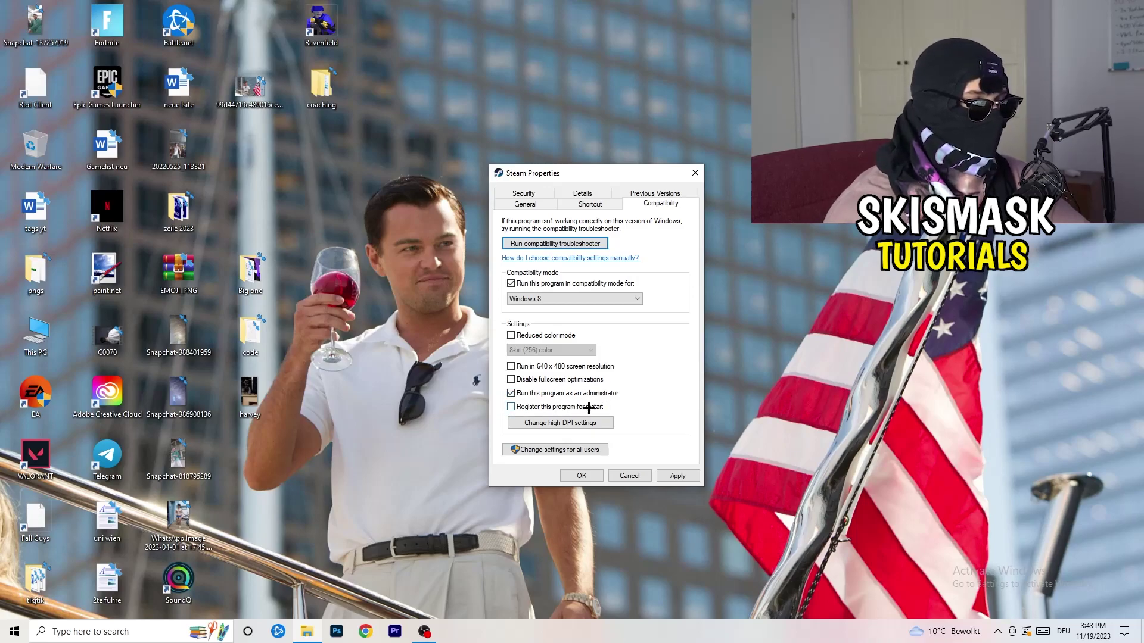
pyautogui.click(677, 475)
pyautogui.click(582, 476)
# Step: Move the Steam shortcut one grid position further to the right on the desktop
pyautogui.moveTo(616, 217); pyautogui.dragTo(696, 226)
pyautogui.moveTo(598, 162); pyautogui.dragTo(641, 274)
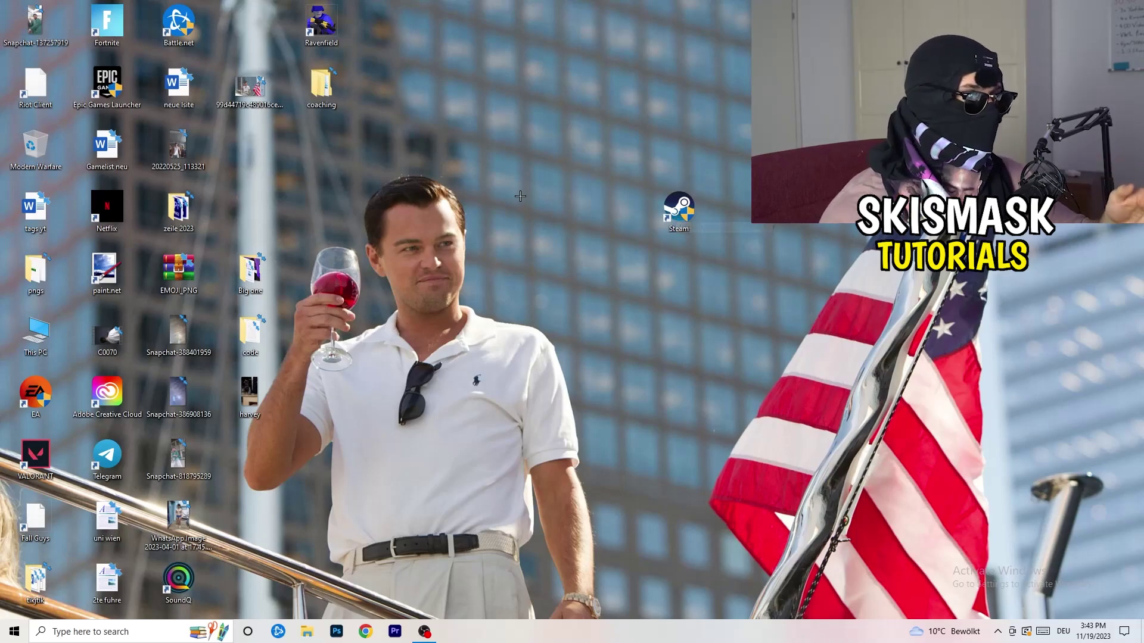
pyautogui.rightClick(678, 208)
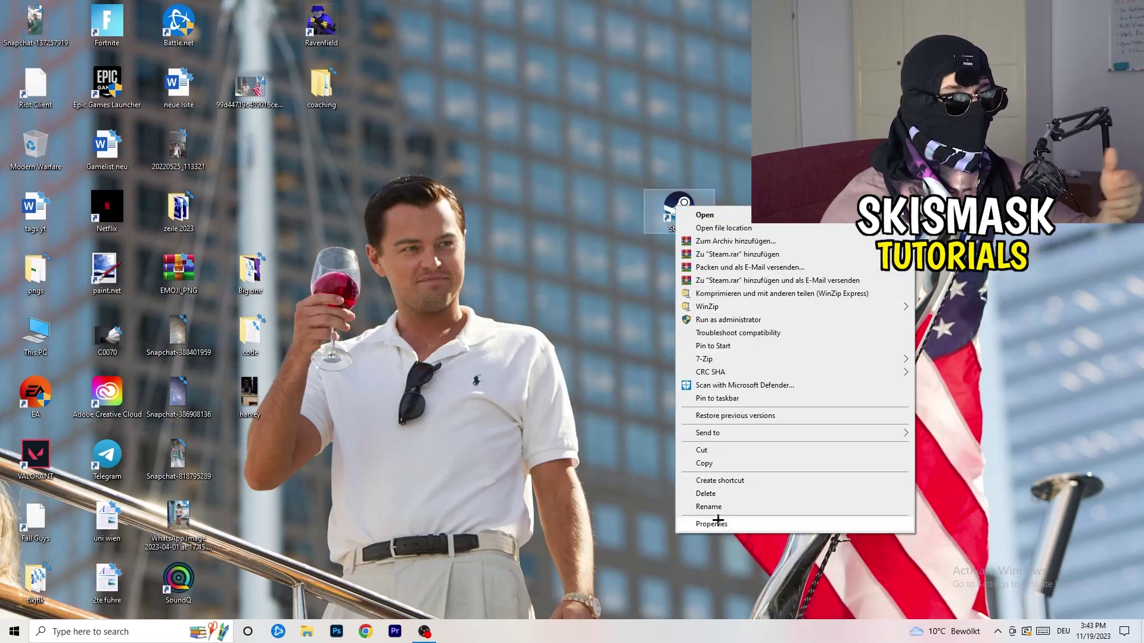
pyautogui.click(582, 298)
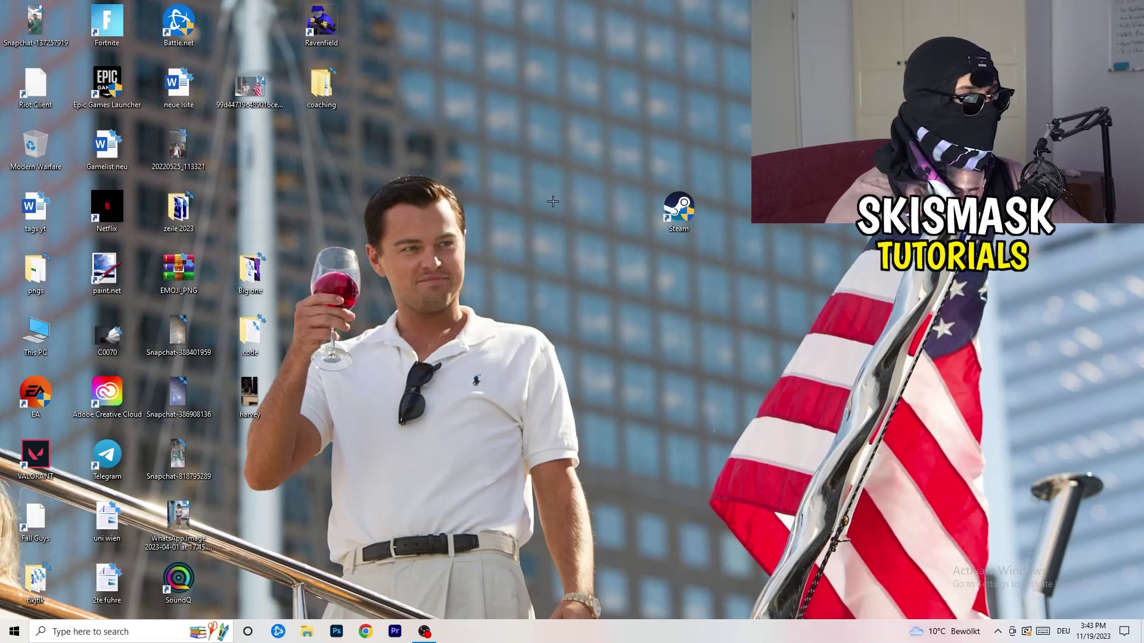
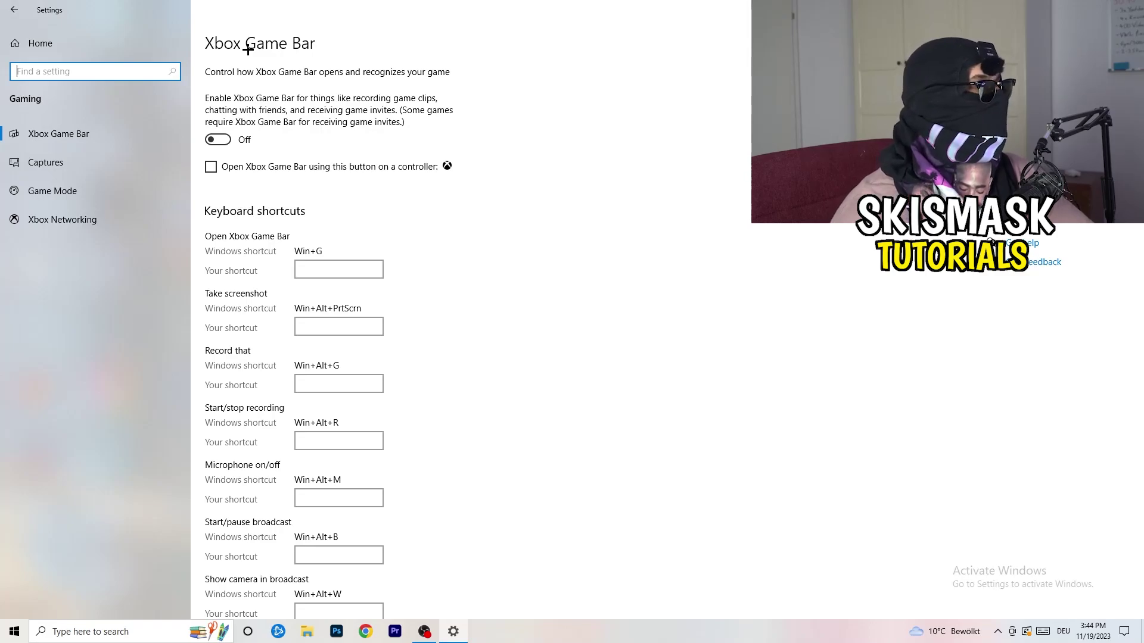
# Step: Review the background recording, audio and video options in the Captures settings, and check the Game Mode setting
pyautogui.click(109, 171)
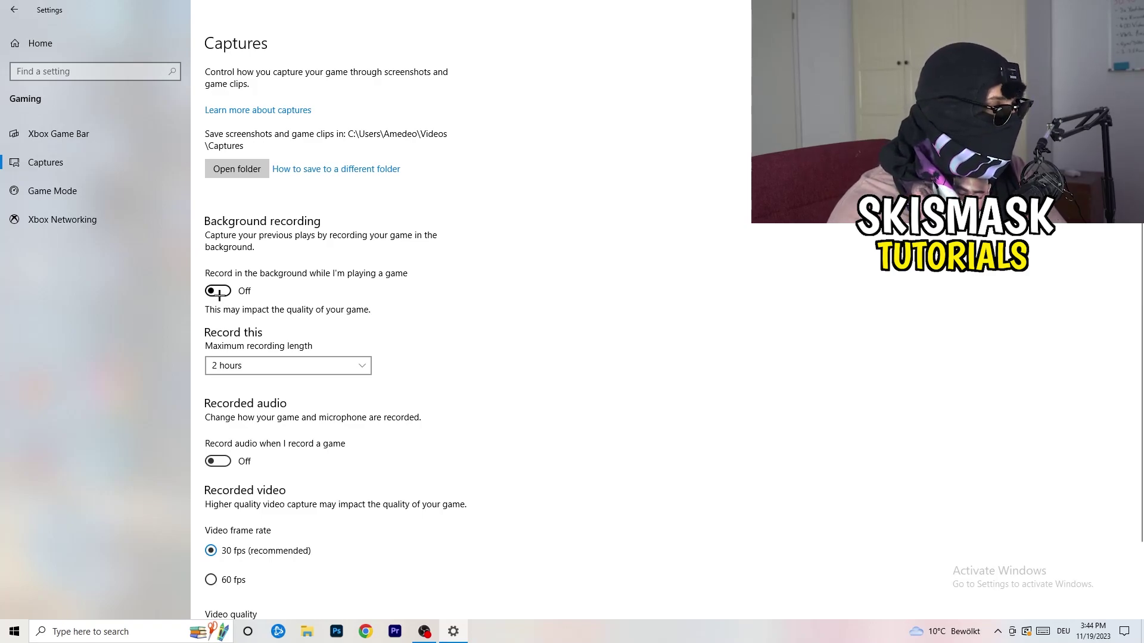
pyautogui.scroll(-2, 220, 292)
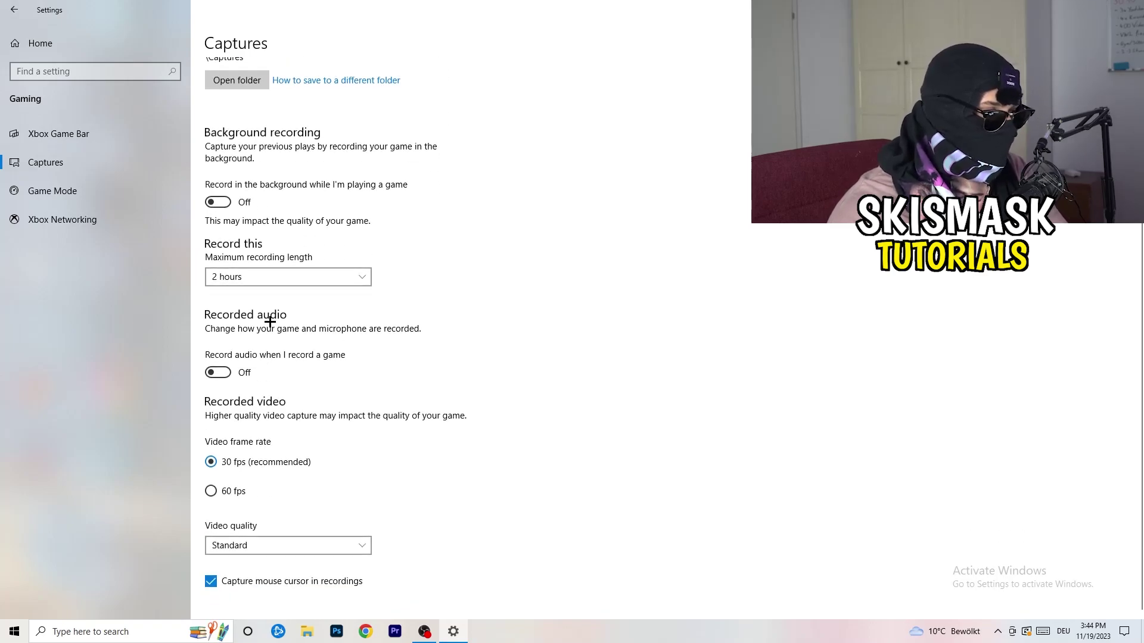
pyautogui.scroll(2, 367, 481)
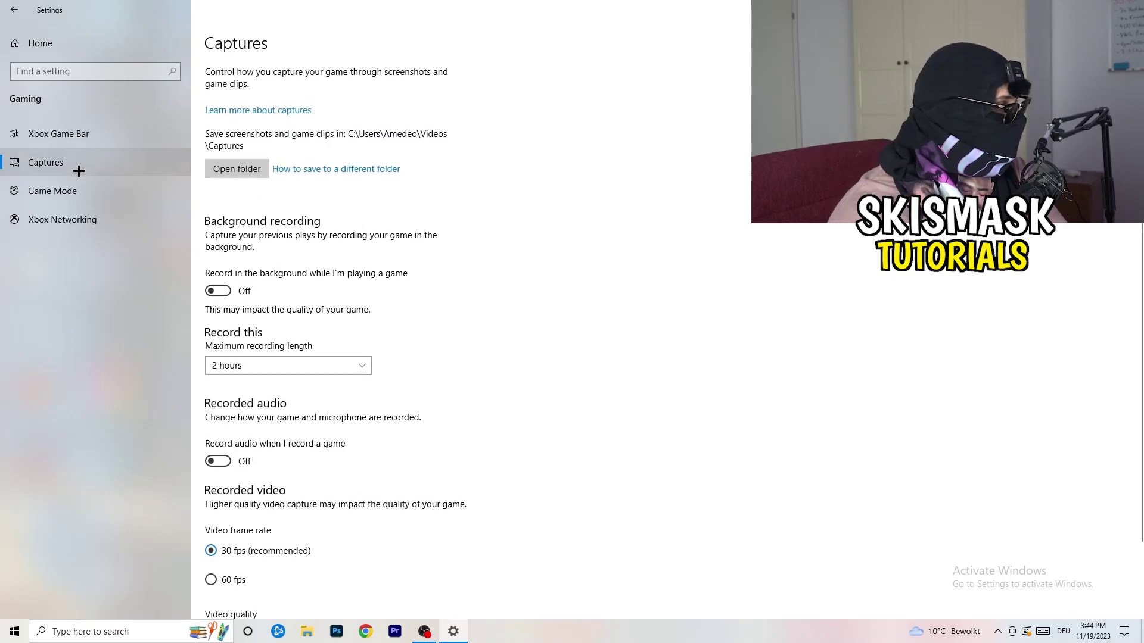
pyautogui.click(53, 190)
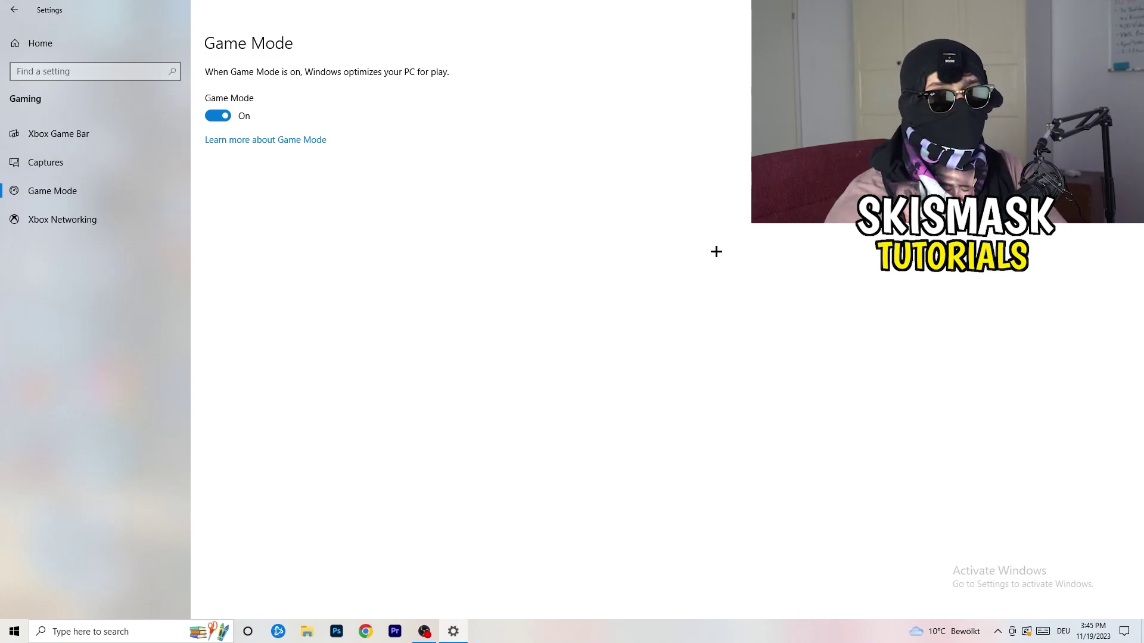
# Step: Return to the Settings home page and open the Update & Security settings
pyautogui.click(12, 7)
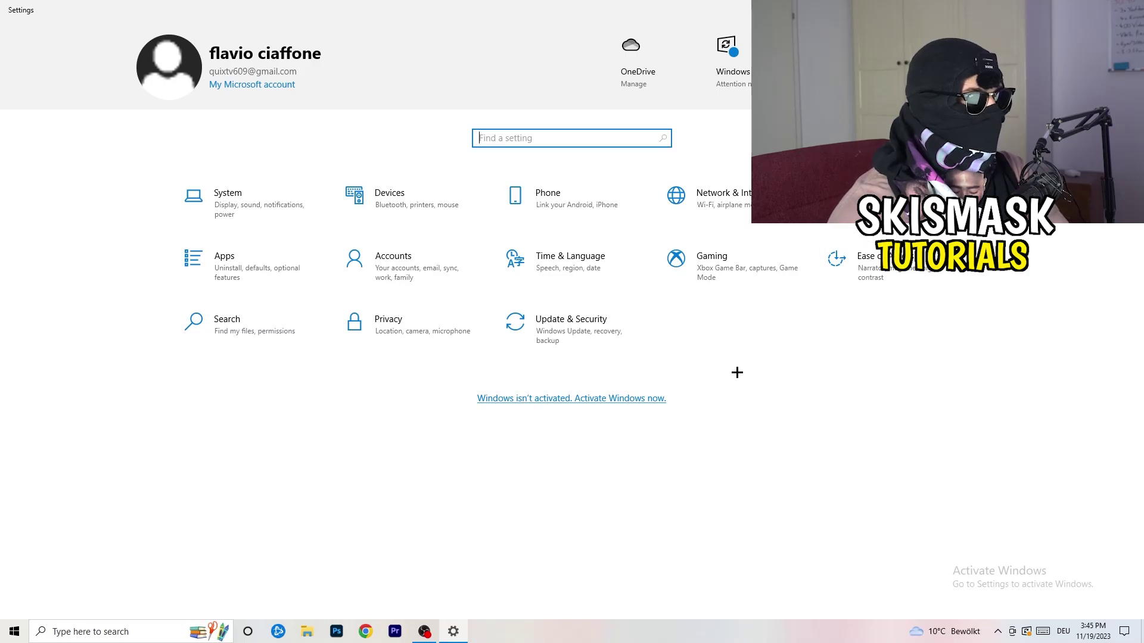
pyautogui.click(560, 327)
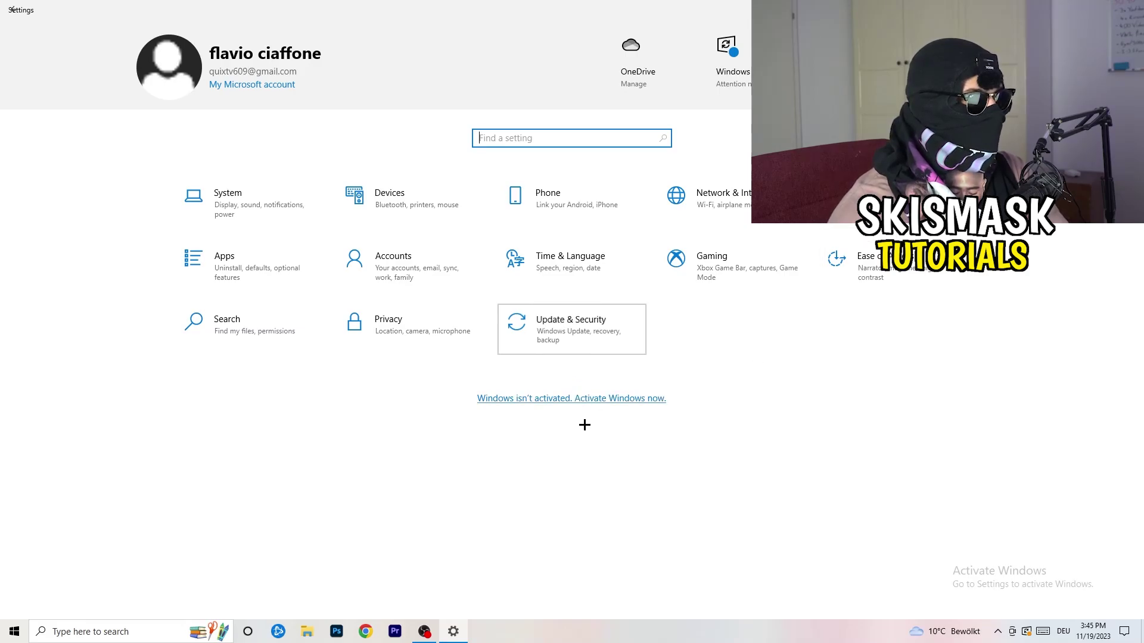